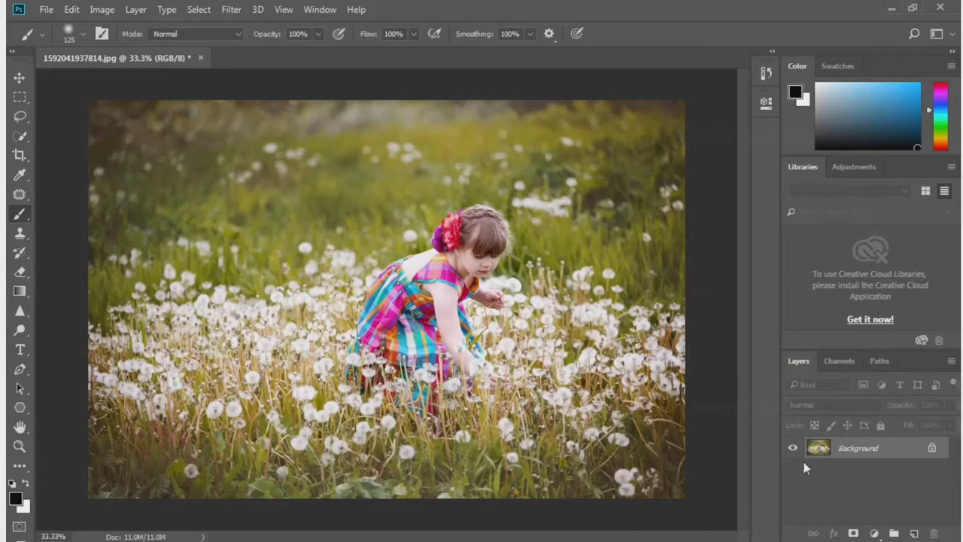
# Duplicate the Background photo onto a new layer named 2nd
pyautogui.hotkey('ctrl', 'j')
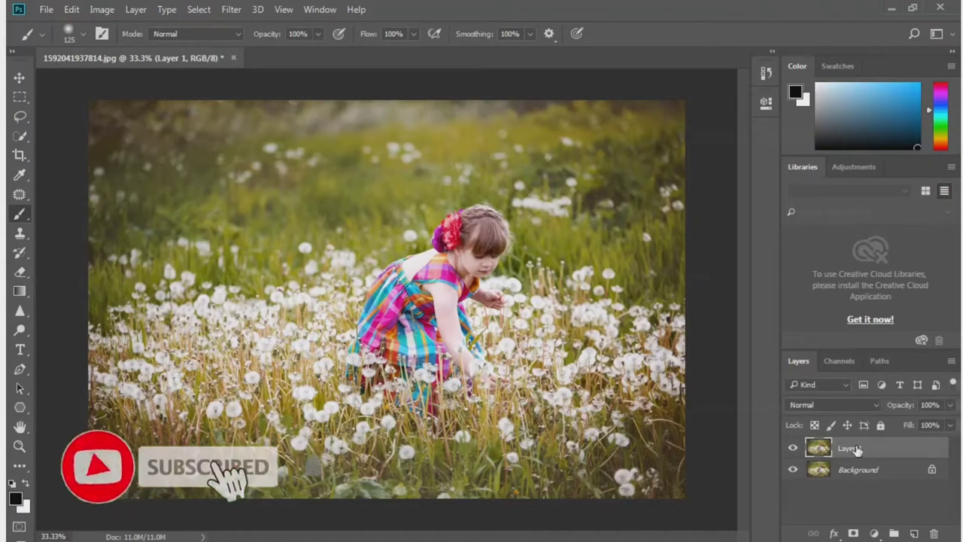
pyautogui.doubleClick(856, 447)
pyautogui.write('nd')
pyautogui.press('Return')
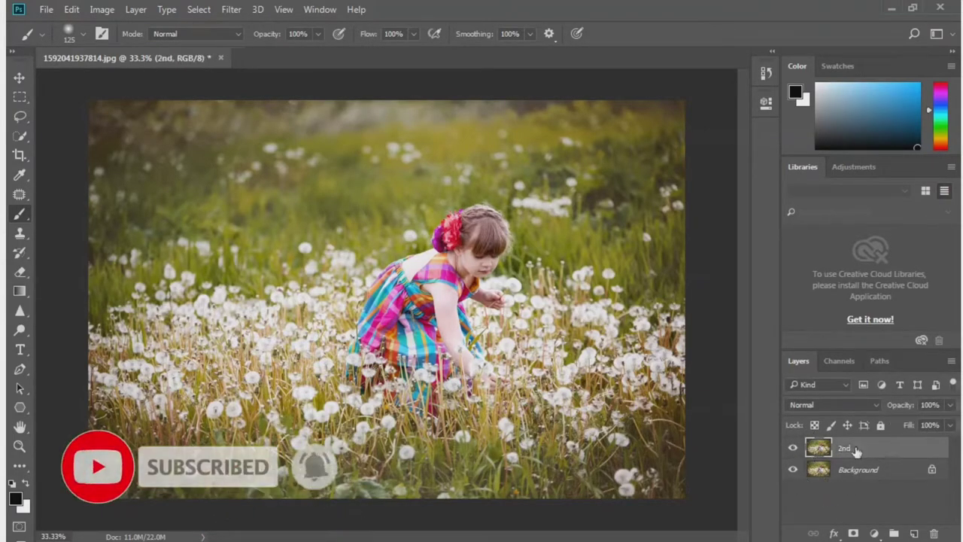
pyautogui.click(230, 11)
# In the Filter Gallery, fit the preview and choose Distort > Diffuse Glow
pyautogui.click(248, 66)
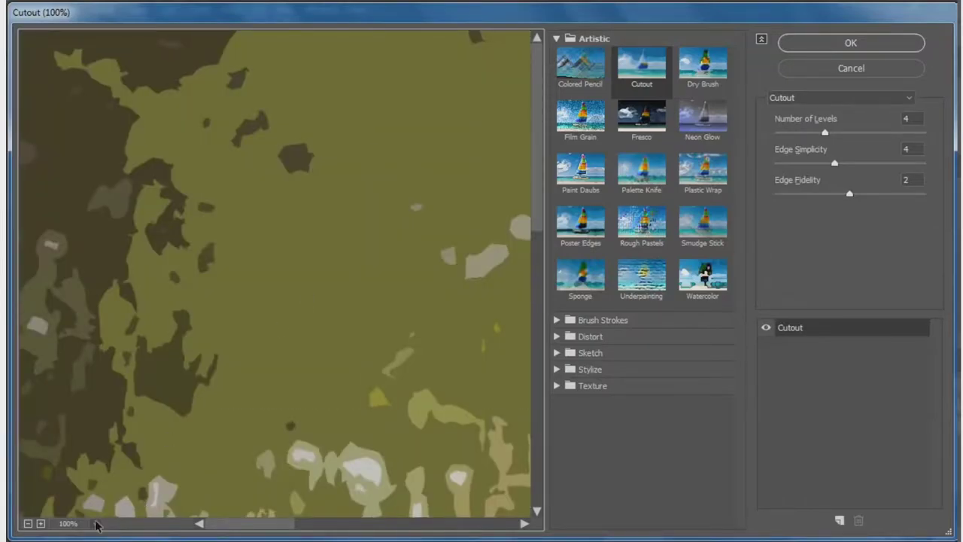
pyautogui.click(96, 523)
pyautogui.click(99, 490)
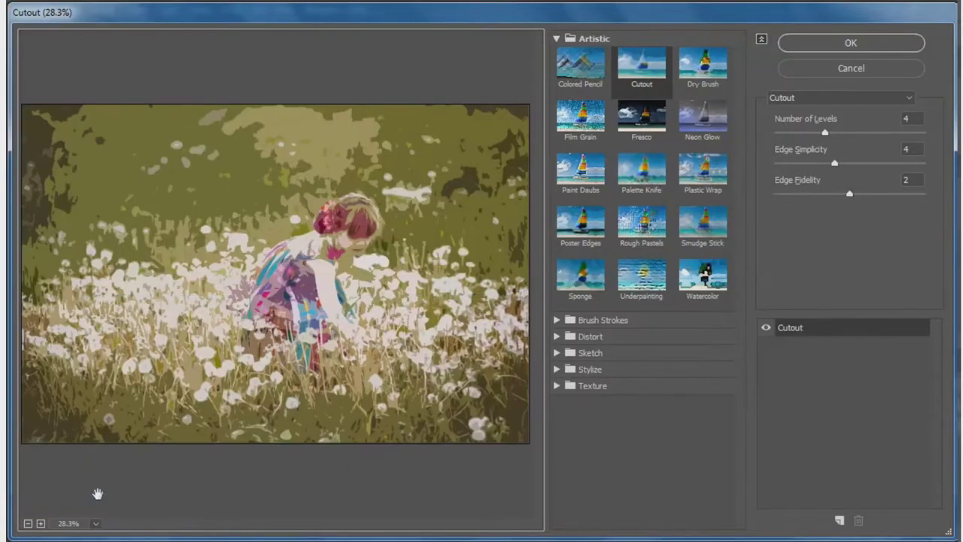
pyautogui.click(561, 38)
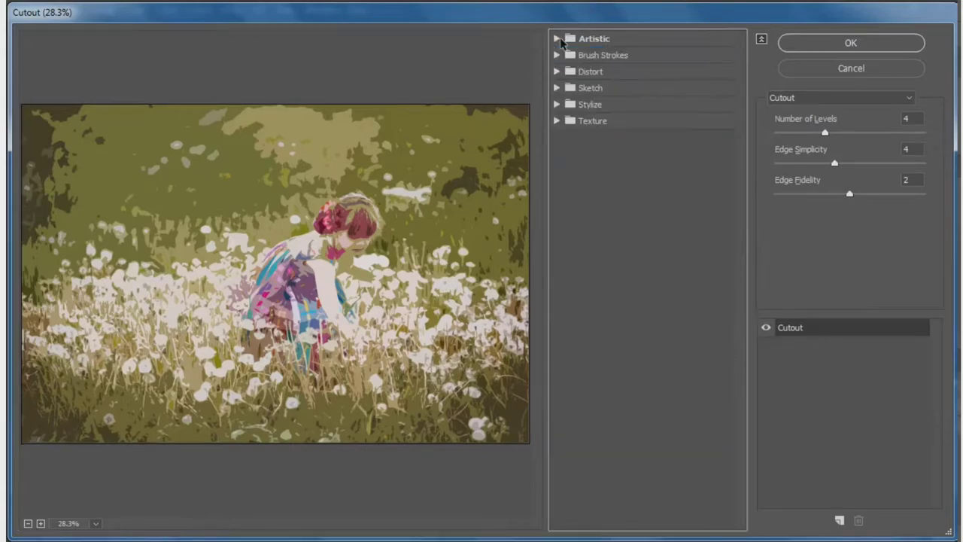
pyautogui.click(600, 73)
pyautogui.click(593, 92)
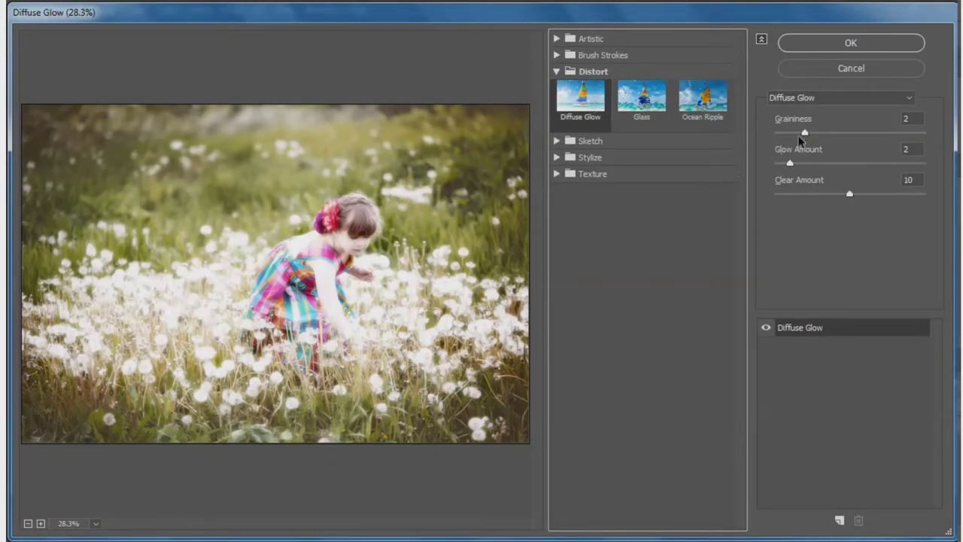
# Set Graininess 1, Glow Amount 5 and Clear Amount 20, then apply the glow
pyautogui.click(804, 134)
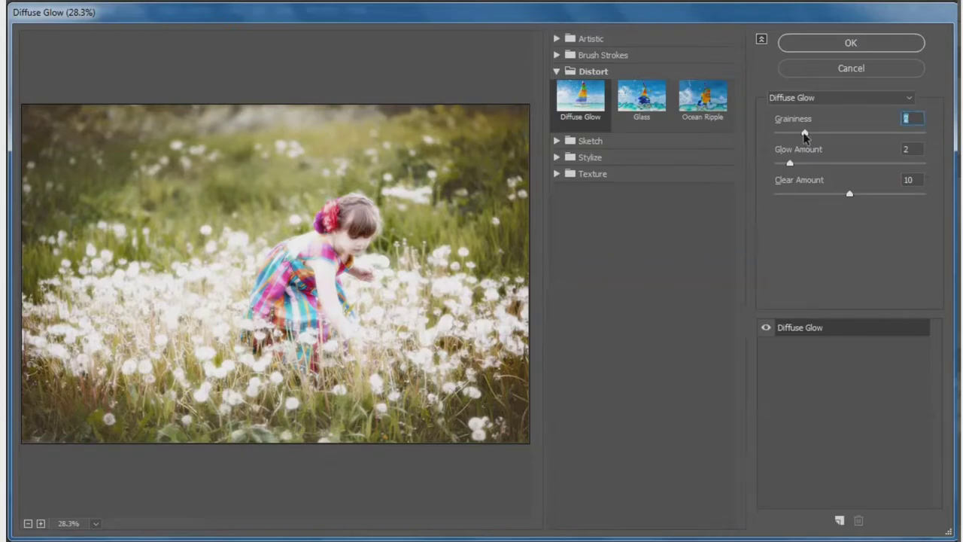
pyautogui.moveTo(805, 134)
pyautogui.mouseDown()
pyautogui.moveTo(905, 138)
pyautogui.moveTo(783, 150)
pyautogui.mouseUp()
pyautogui.moveTo(790, 163)
pyautogui.mouseDown()
pyautogui.moveTo(825, 167)
pyautogui.moveTo(815, 170)
pyautogui.mouseUp()
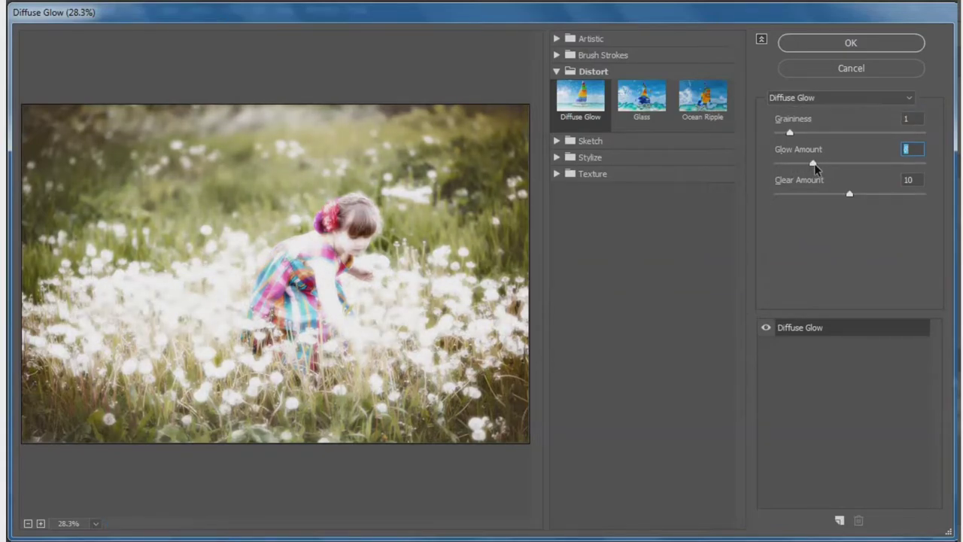
pyautogui.click(849, 195)
pyautogui.moveTo(849, 196)
pyautogui.mouseDown()
pyautogui.moveTo(813, 195)
pyautogui.moveTo(937, 196)
pyautogui.mouseUp()
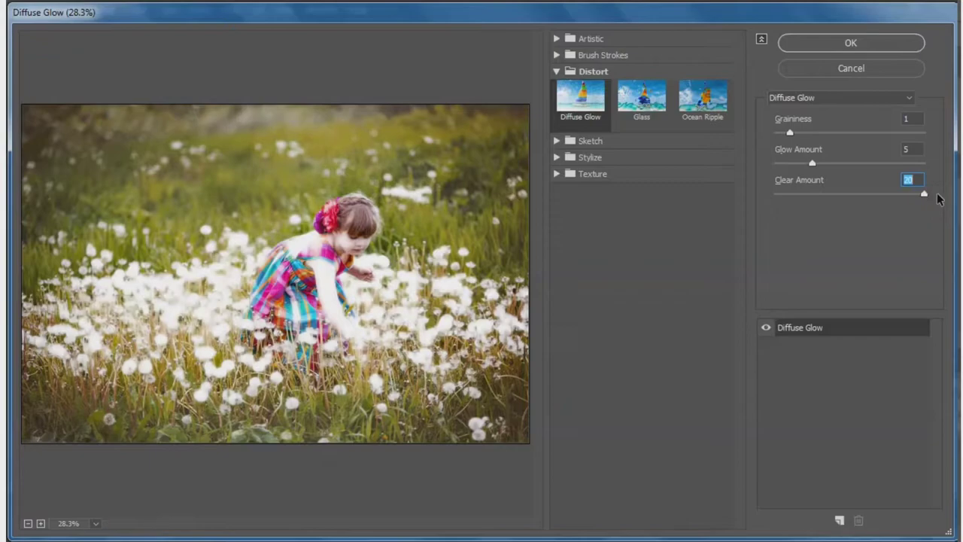
pyautogui.click(835, 45)
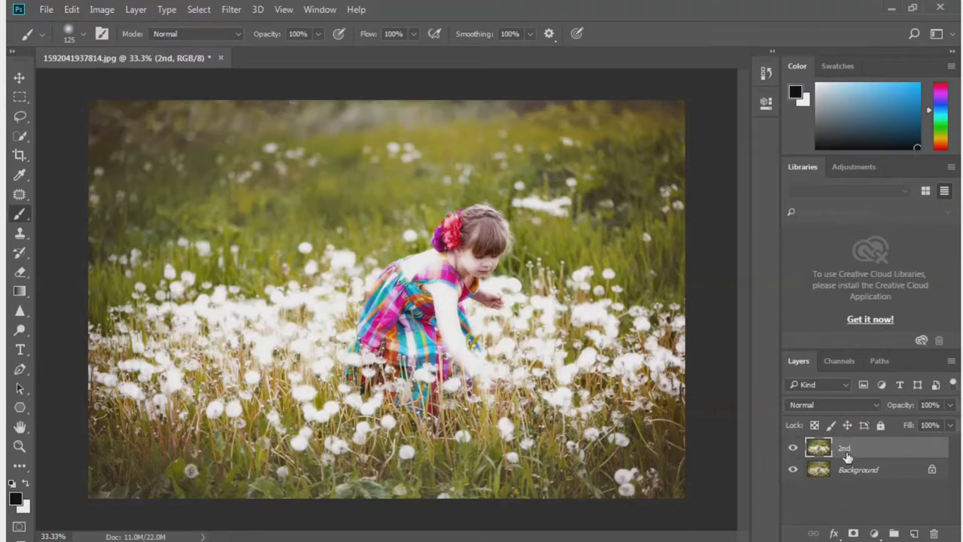
# Apply a Gaussian Blur with a radius of about 7.4 pixels to the 2nd layer
pyautogui.click(231, 9)
pyautogui.moveTo(240, 174)
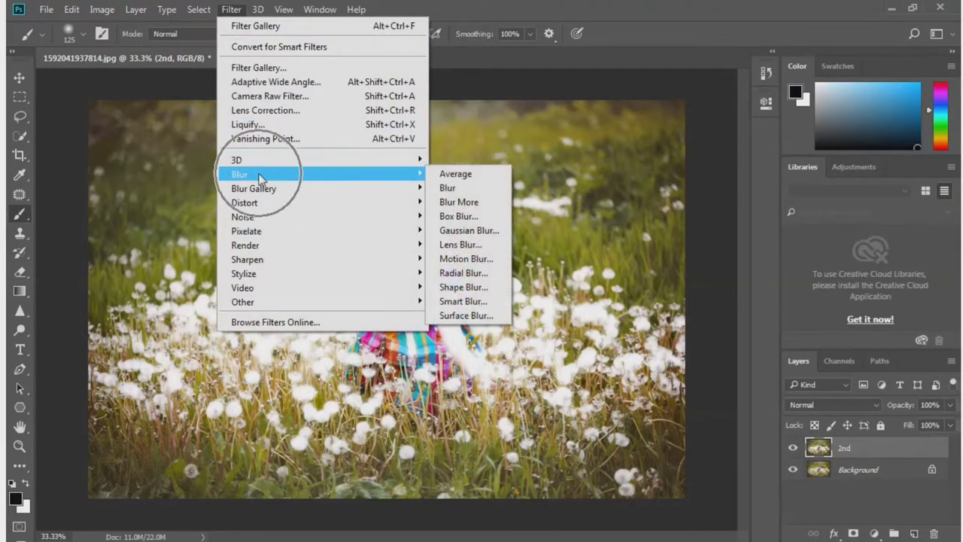
pyautogui.click(489, 231)
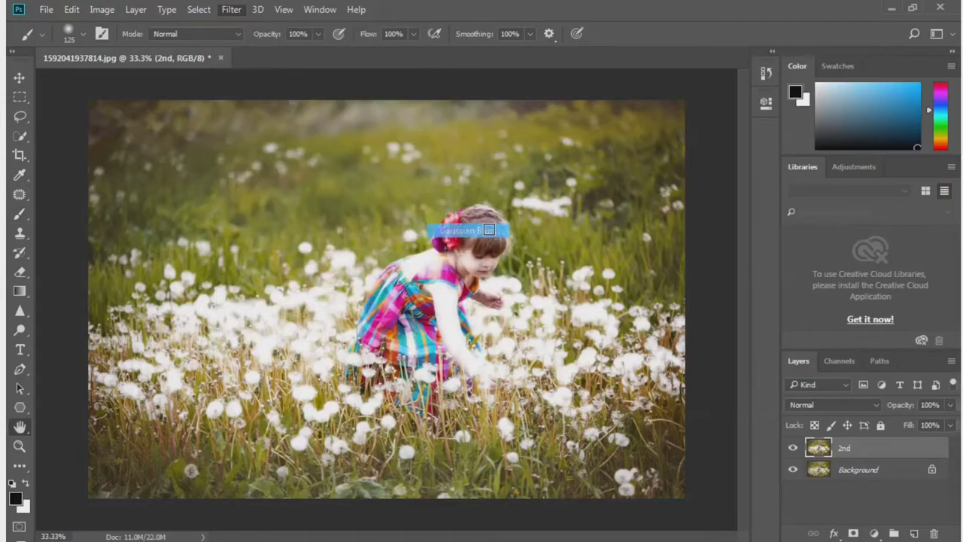
pyautogui.click(728, 364)
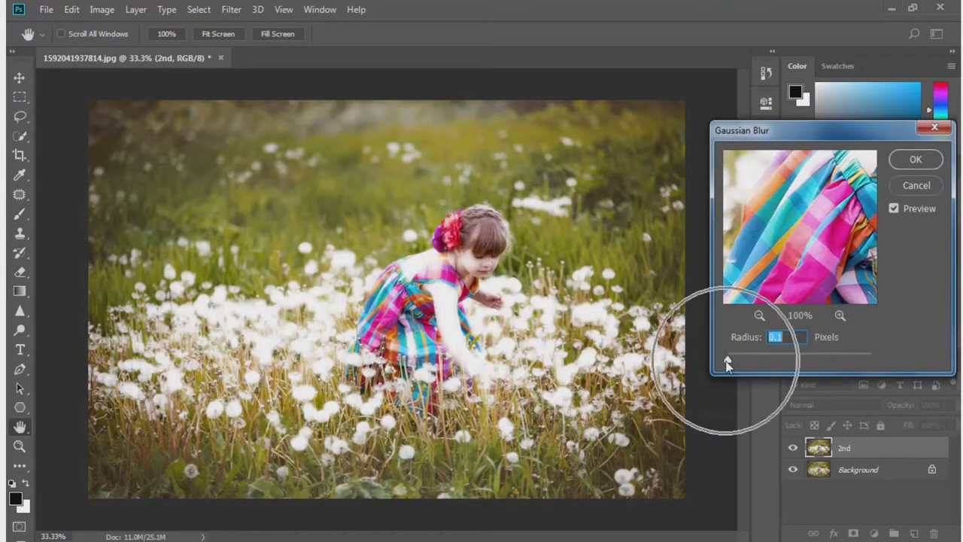
pyautogui.moveTo(728, 364); pyautogui.dragTo(785, 358)
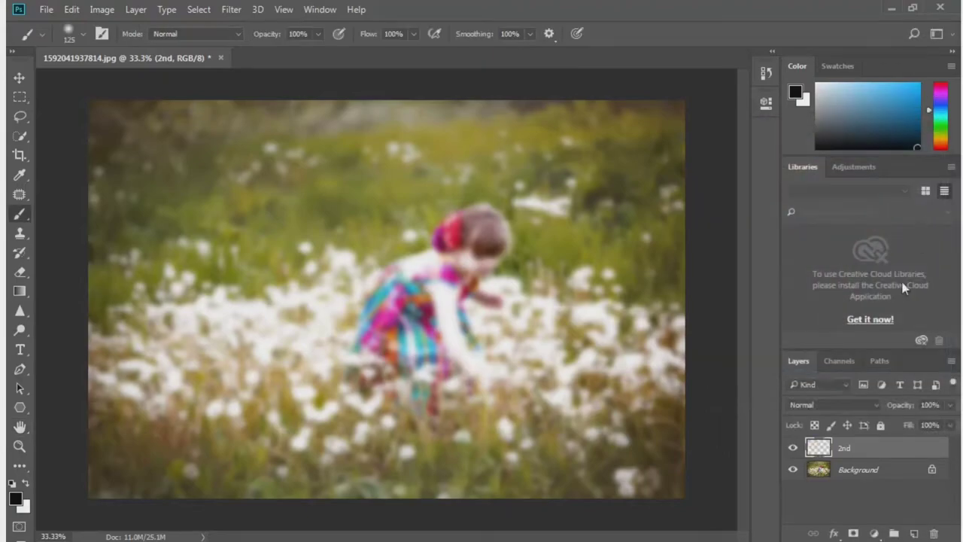
# Set the 2nd layer's blend mode to Soft Light and its opacity to 80%
pyautogui.click(832, 404)
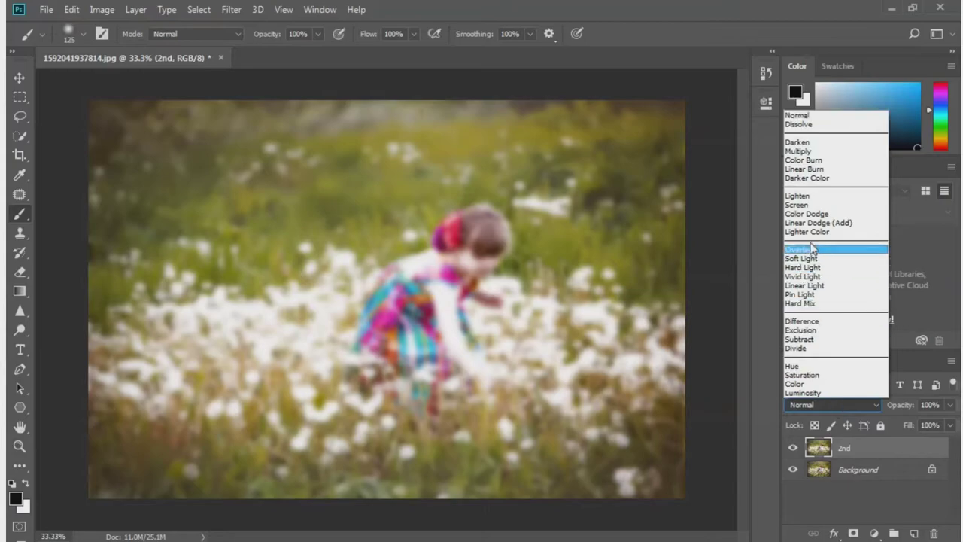
pyautogui.click(803, 197)
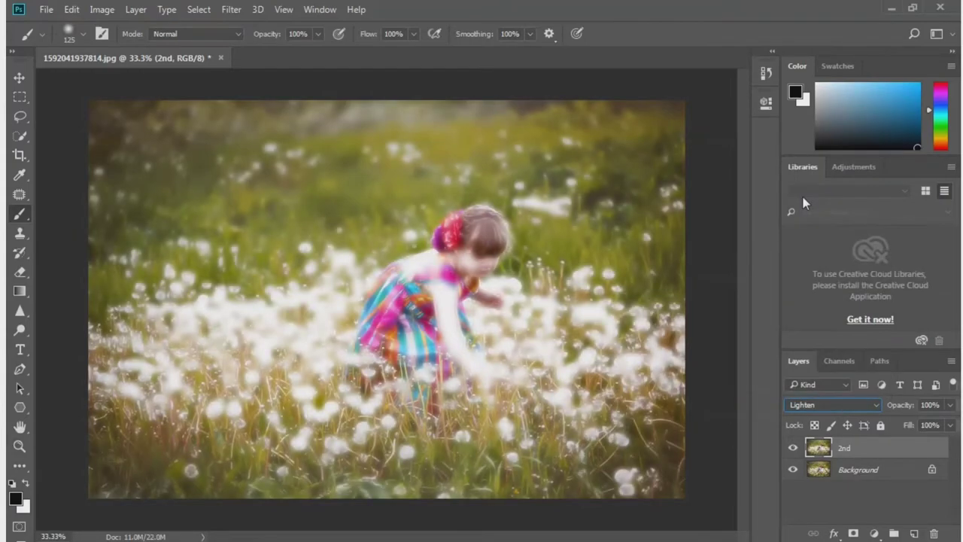
pyautogui.click(840, 406)
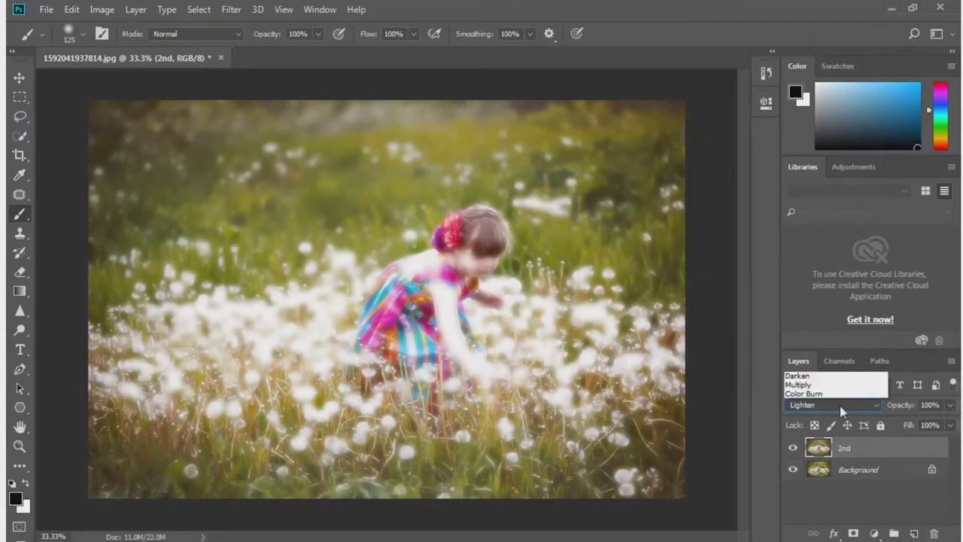
pyautogui.click(819, 259)
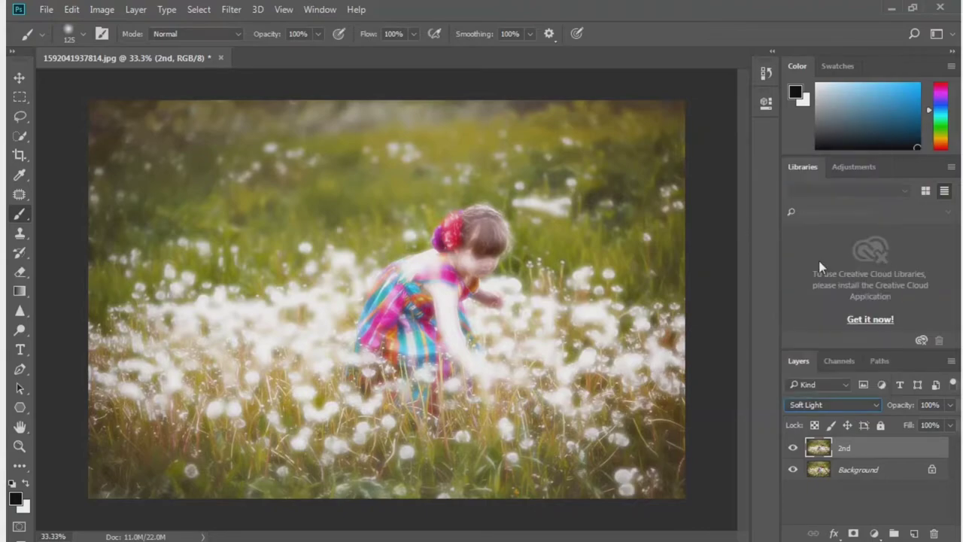
pyautogui.click(949, 406)
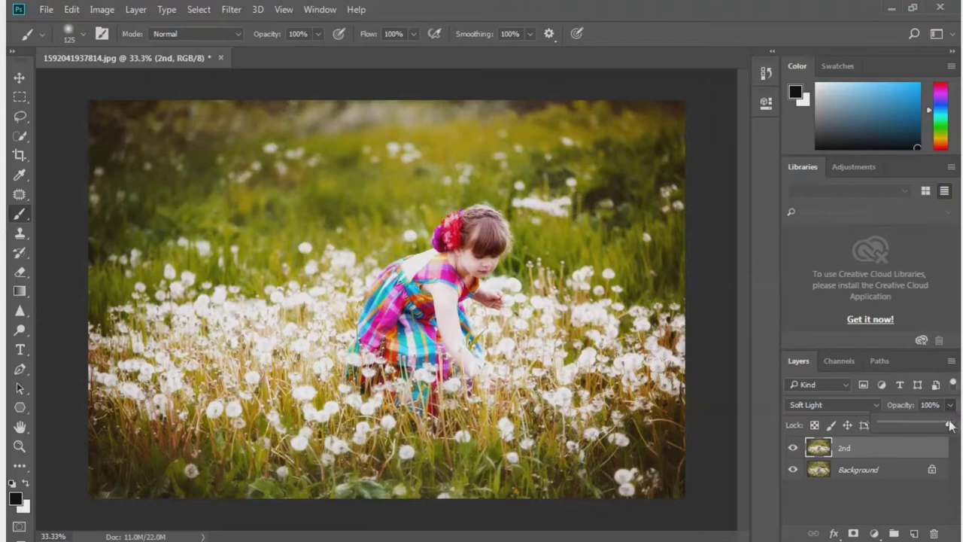
pyautogui.moveTo(950, 424); pyautogui.dragTo(940, 425)
pyautogui.click(925, 450)
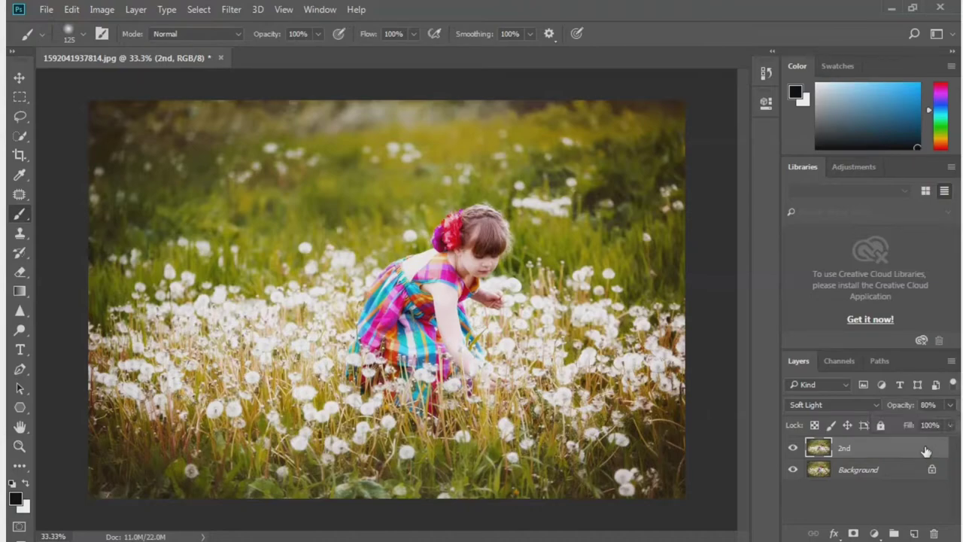
# Add a Curves adjustment layer and reshape the red curve's highlights and midtones
pyautogui.click(874, 534)
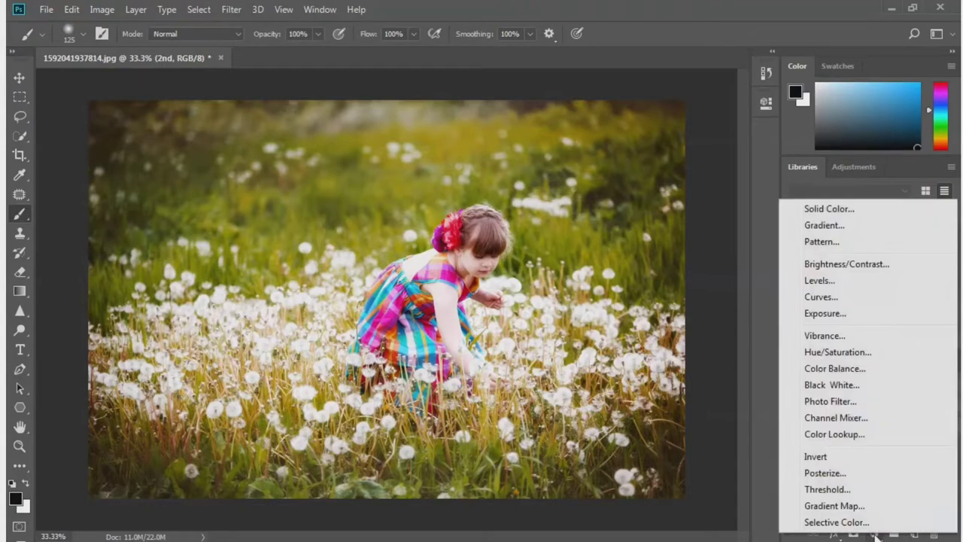
pyautogui.click(825, 296)
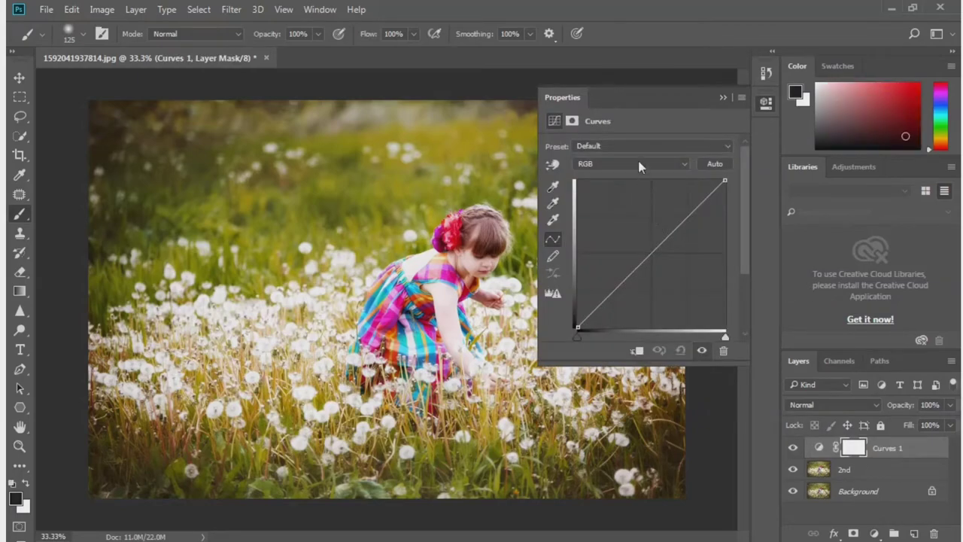
pyautogui.click(638, 164)
pyautogui.click(622, 183)
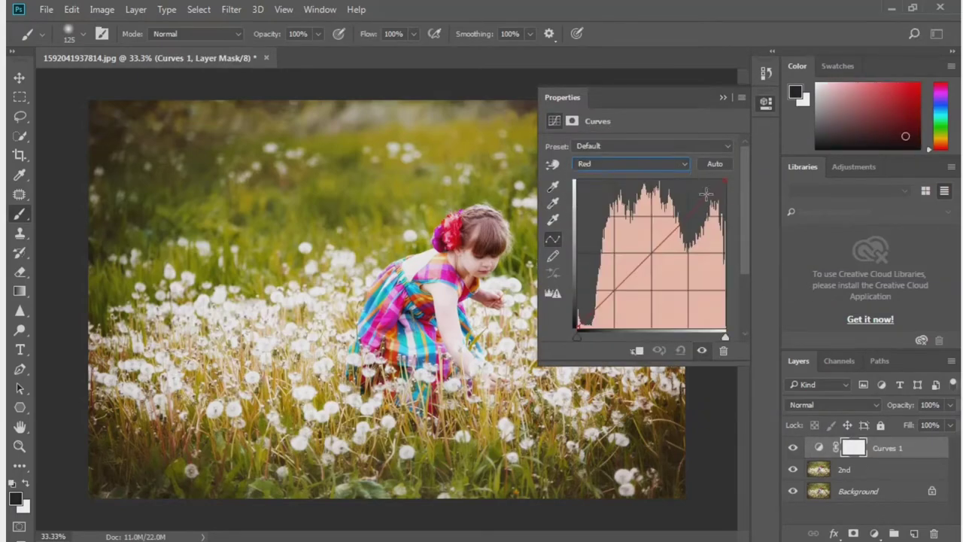
pyautogui.moveTo(725, 181); pyautogui.dragTo(711, 177)
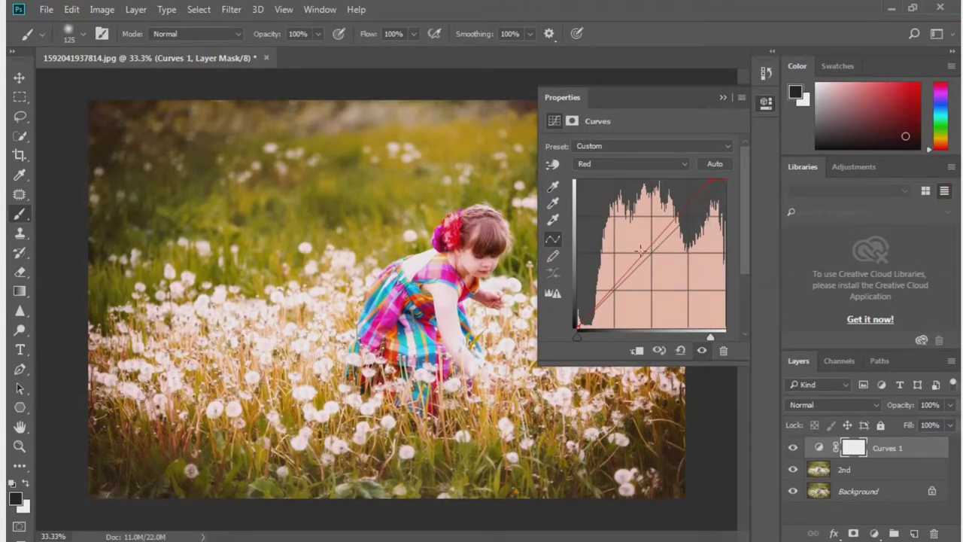
pyautogui.moveTo(607, 305); pyautogui.dragTo(613, 298)
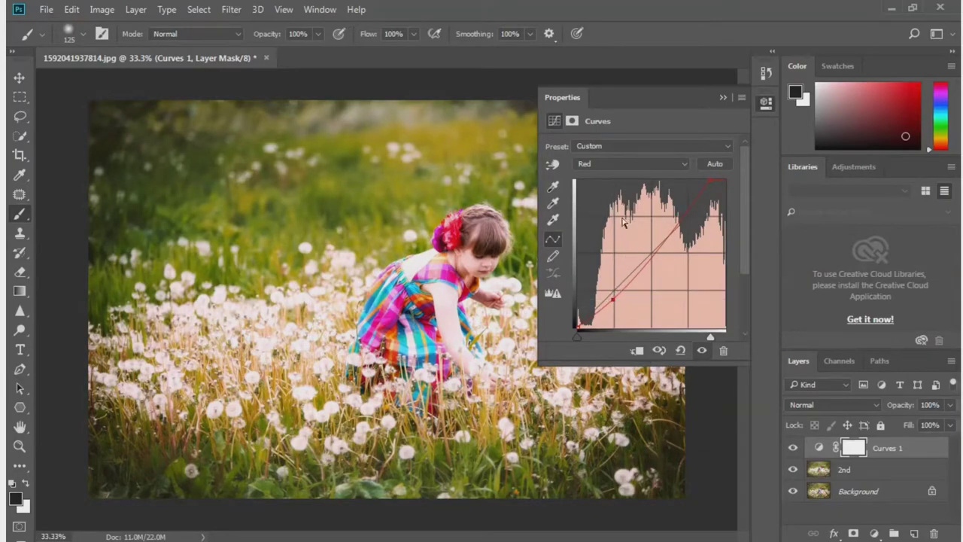
pyautogui.moveTo(709, 181); pyautogui.dragTo(705, 180)
# Raise green highlights, lower green midtones, cut blue highlights and lift blue shadows
pyautogui.click(645, 166)
pyautogui.click(630, 197)
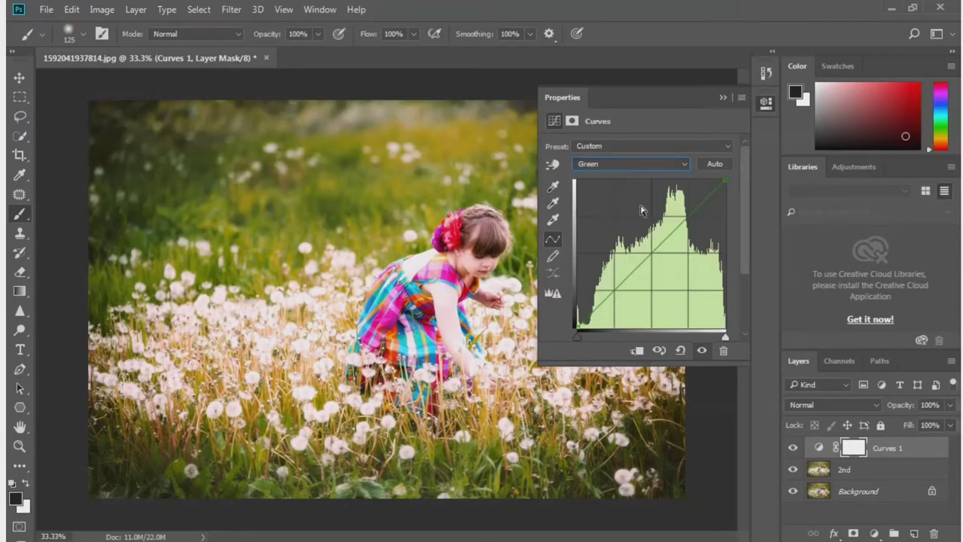
pyautogui.moveTo(726, 178)
pyautogui.mouseDown()
pyautogui.moveTo(705, 178)
pyautogui.moveTo(728, 195)
pyautogui.mouseUp()
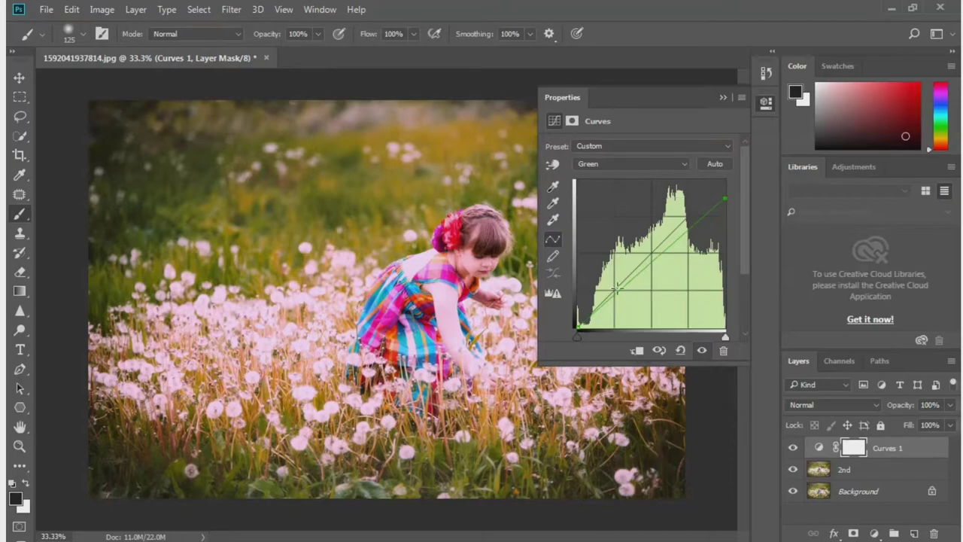
pyautogui.moveTo(626, 288); pyautogui.dragTo(636, 271)
pyautogui.click(626, 164)
pyautogui.click(623, 203)
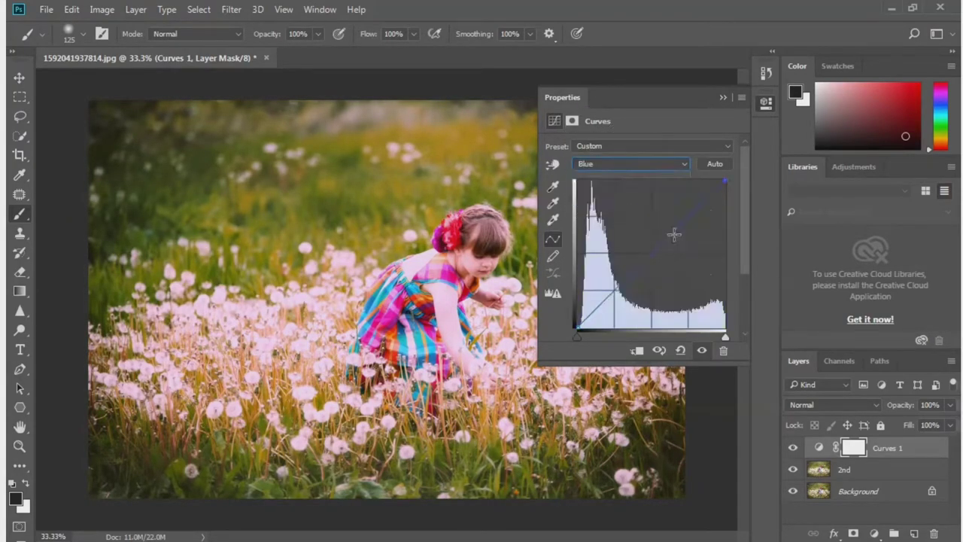
pyautogui.moveTo(727, 188)
pyautogui.mouseDown()
pyautogui.moveTo(727, 203)
pyautogui.moveTo(727, 189)
pyautogui.mouseUp()
pyautogui.moveTo(577, 328); pyautogui.dragTo(576, 312)
pyautogui.click(723, 98)
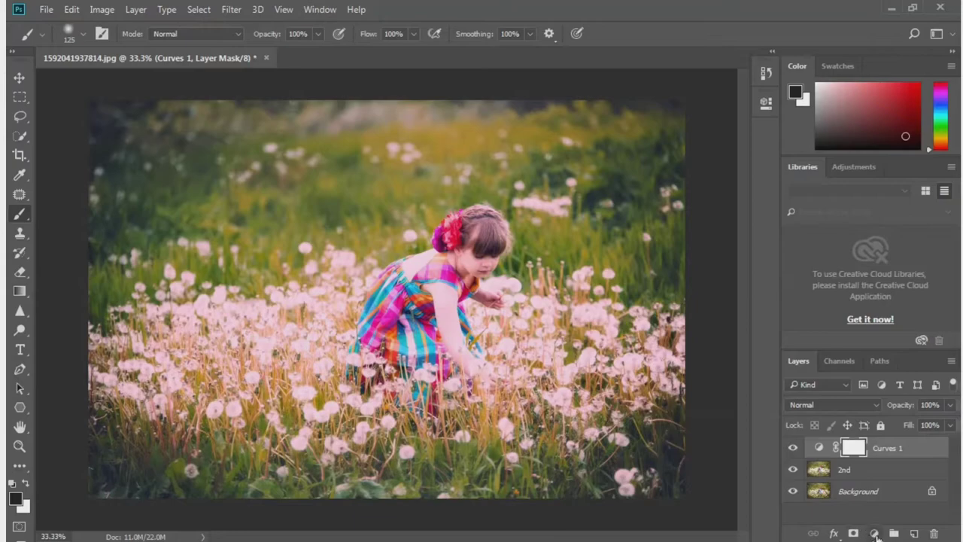
# Add a Hue/Saturation layer with Saturation +12 and Lightness -6
pyautogui.click(875, 534)
pyautogui.click(798, 344)
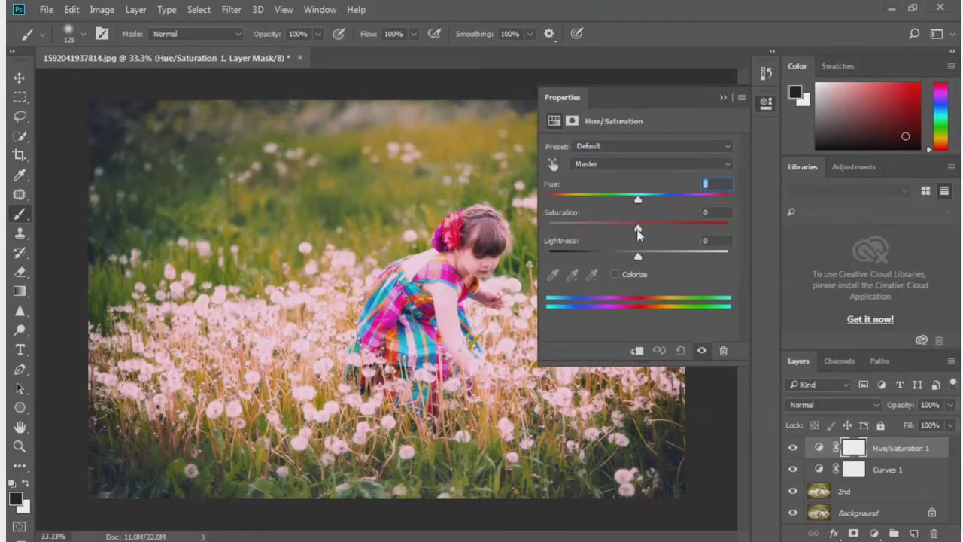
pyautogui.moveTo(638, 230); pyautogui.dragTo(650, 229)
pyautogui.moveTo(638, 259); pyautogui.dragTo(633, 258)
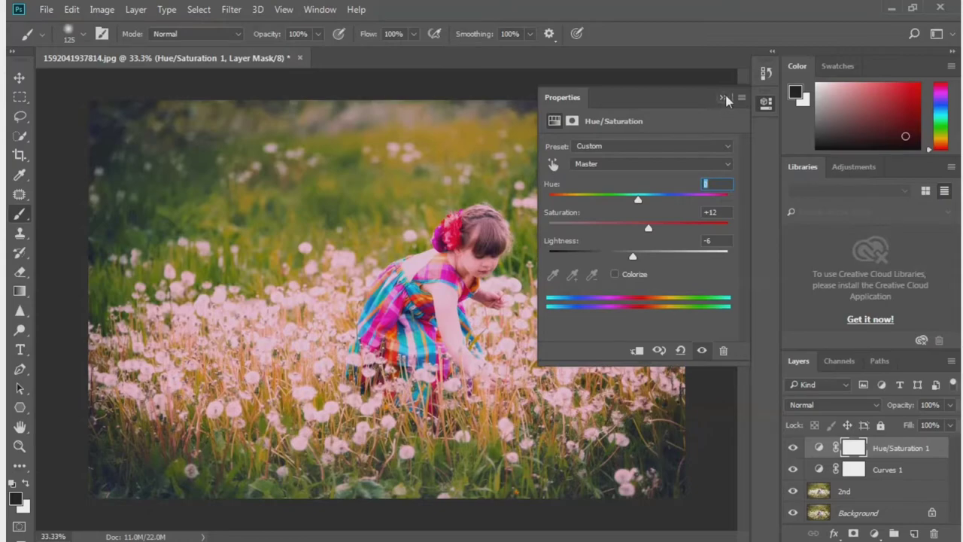
pyautogui.click(723, 97)
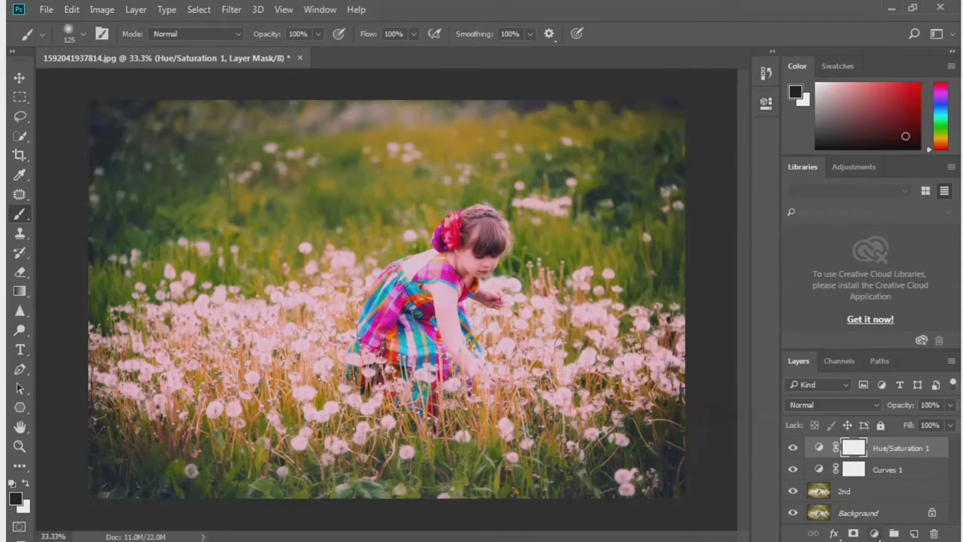
pyautogui.click(875, 533)
# Add a Gradient Map using the Violet, Orange preset with a peach #e8ab72 right stop
pyautogui.click(835, 512)
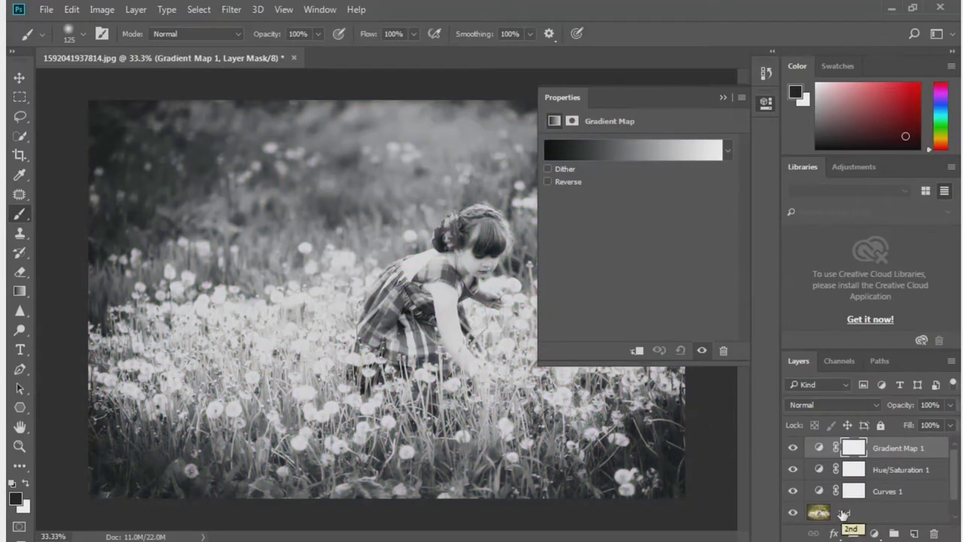
pyautogui.click(647, 148)
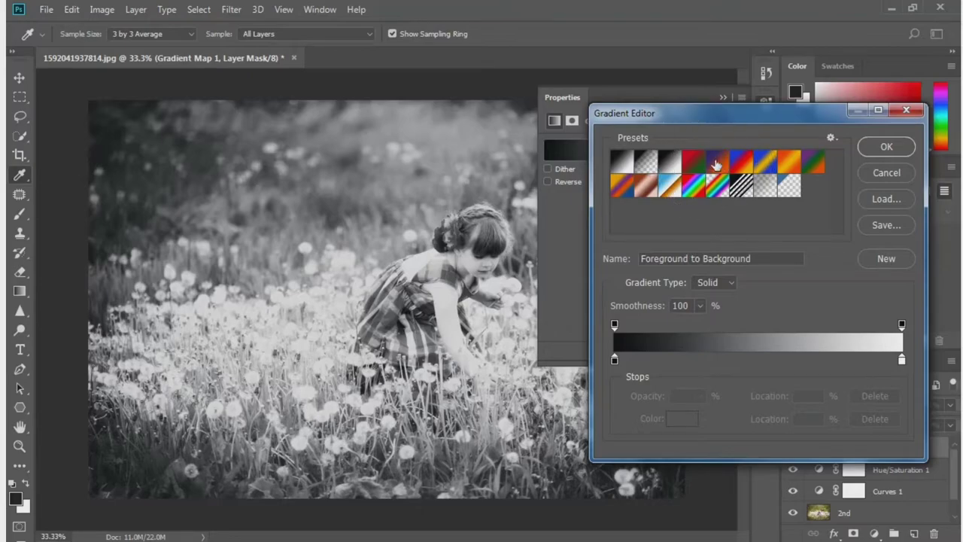
pyautogui.click(719, 164)
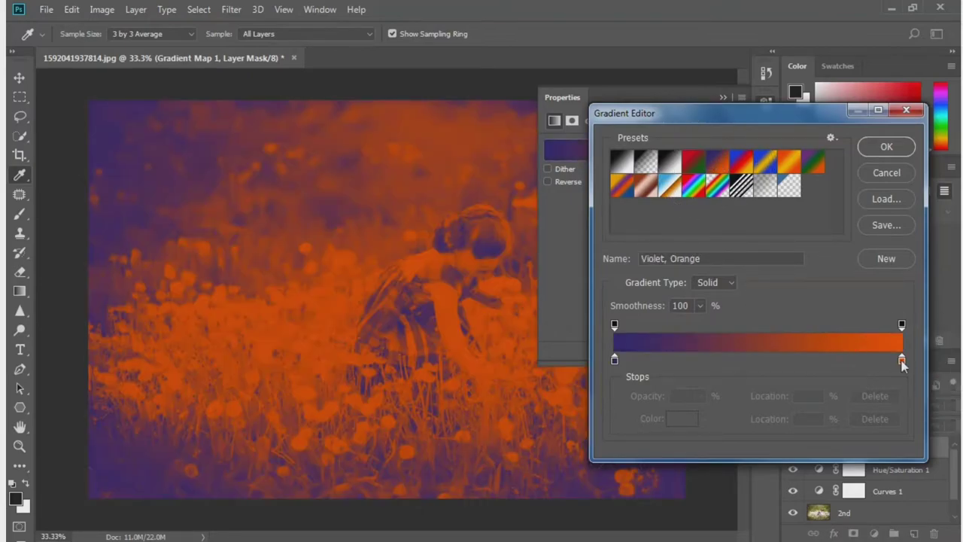
pyautogui.click(902, 360)
pyautogui.doubleClick(902, 362)
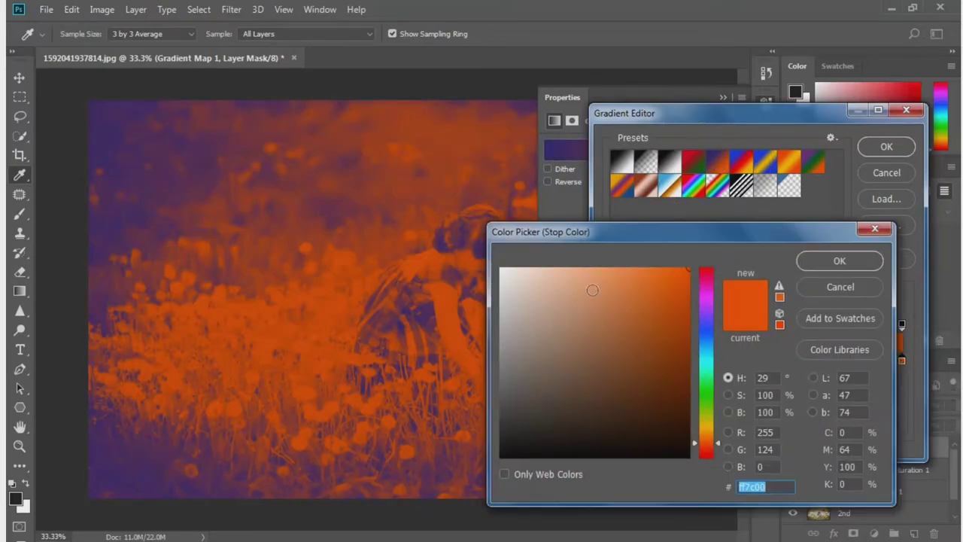
pyautogui.click(596, 285)
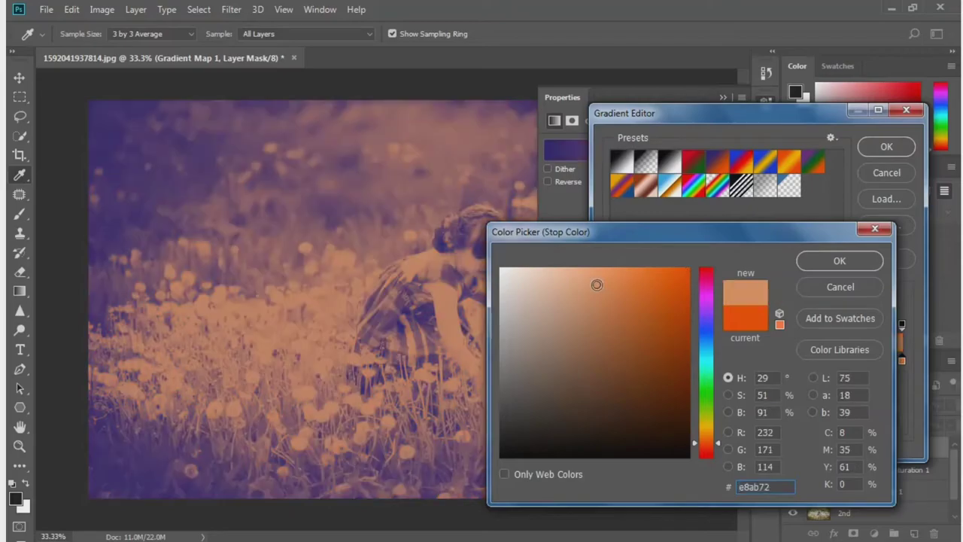
pyautogui.click(839, 262)
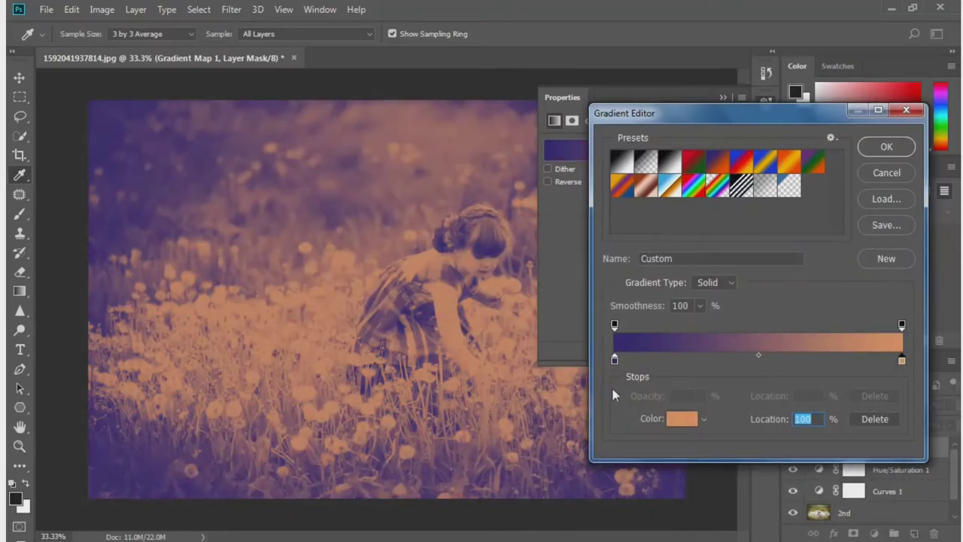
# Set the gradient's left stop to dark purple #302049 and apply it
pyautogui.doubleClick(614, 361)
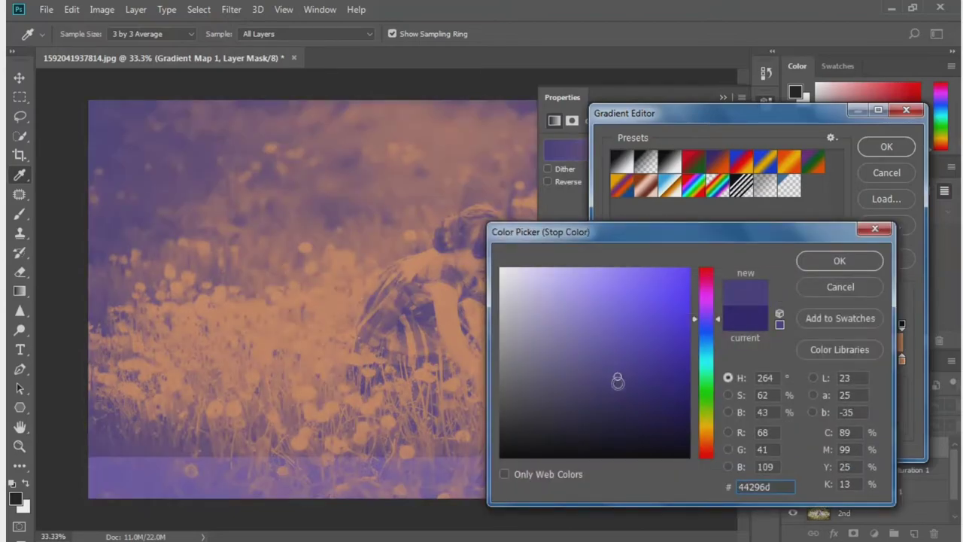
pyautogui.click(606, 404)
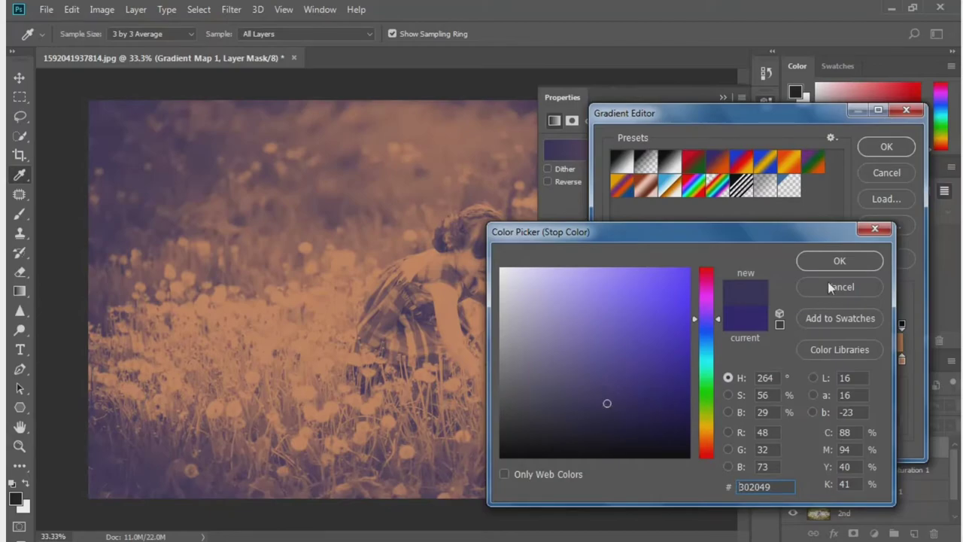
pyautogui.click(839, 261)
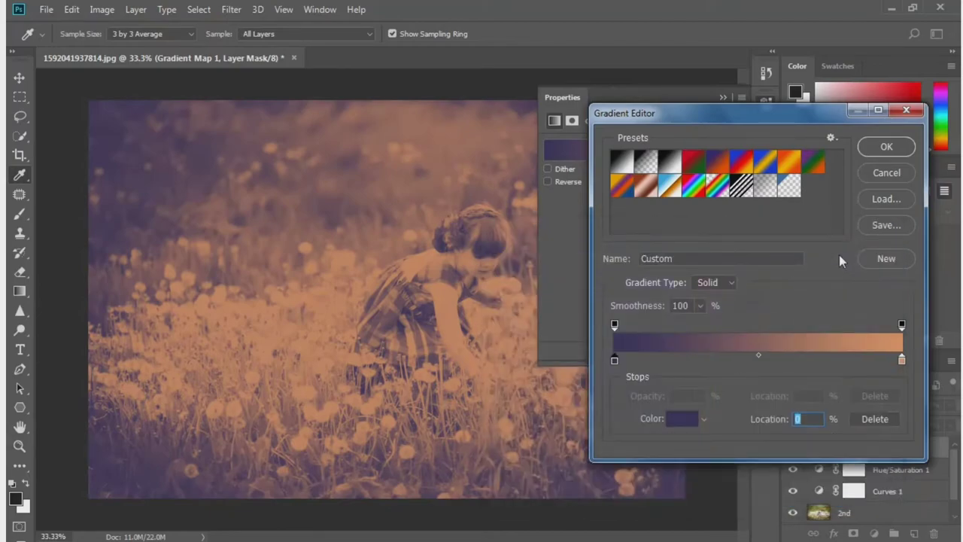
pyautogui.click(887, 147)
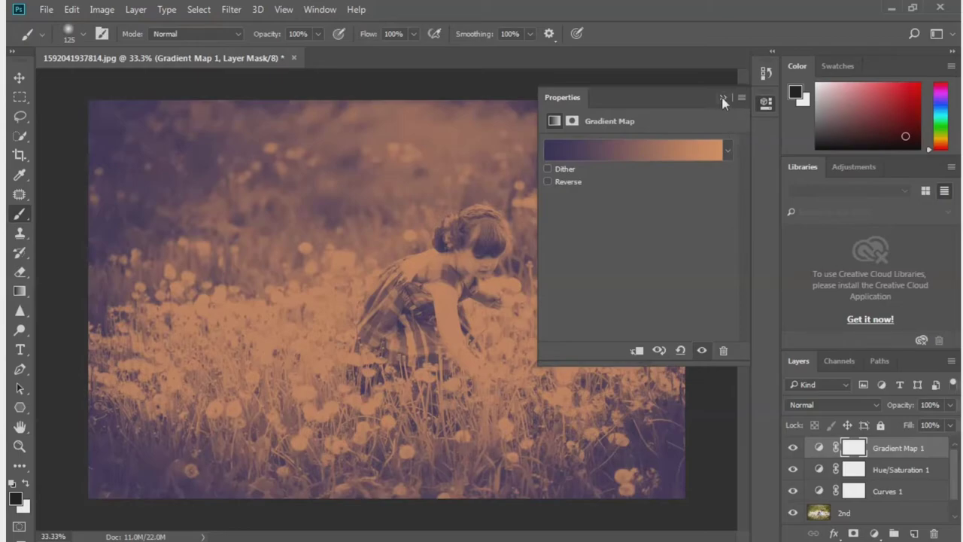
# Change Gradient Map 1's blend mode from Normal to Lighten
pyautogui.click(723, 100)
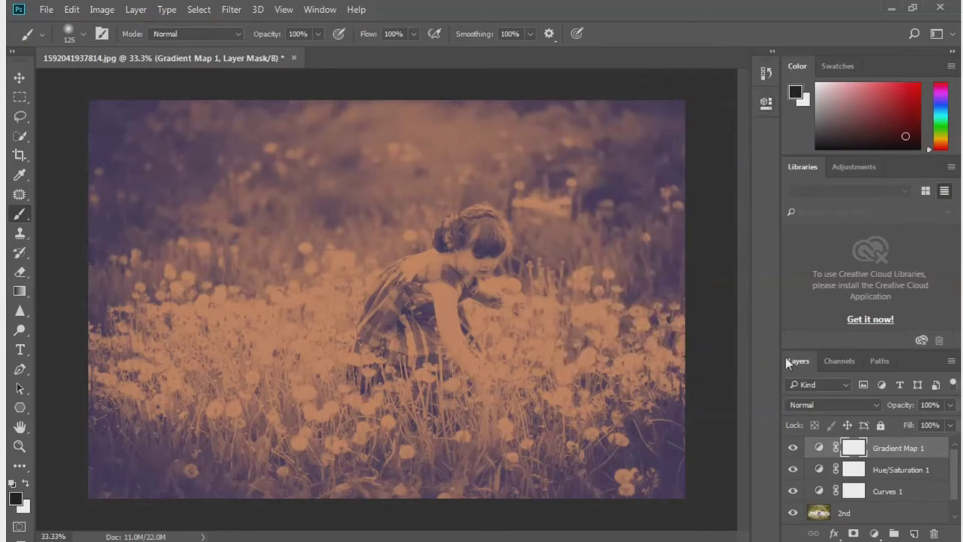
pyautogui.click(830, 403)
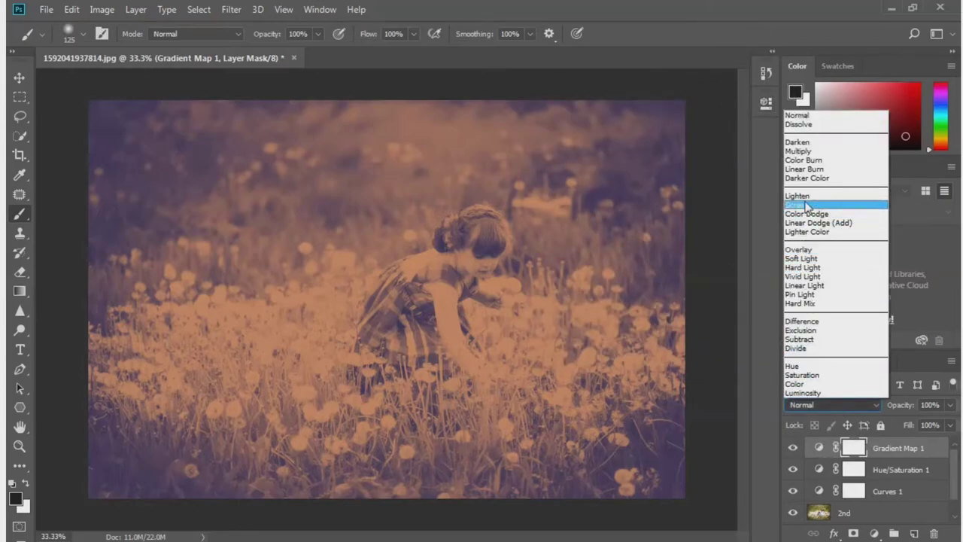
pyautogui.click(806, 196)
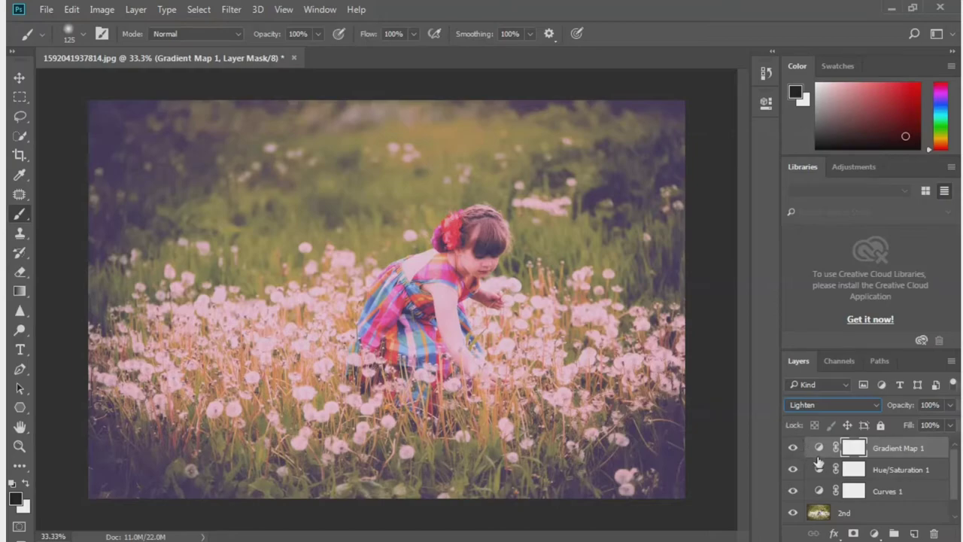
pyautogui.click(874, 534)
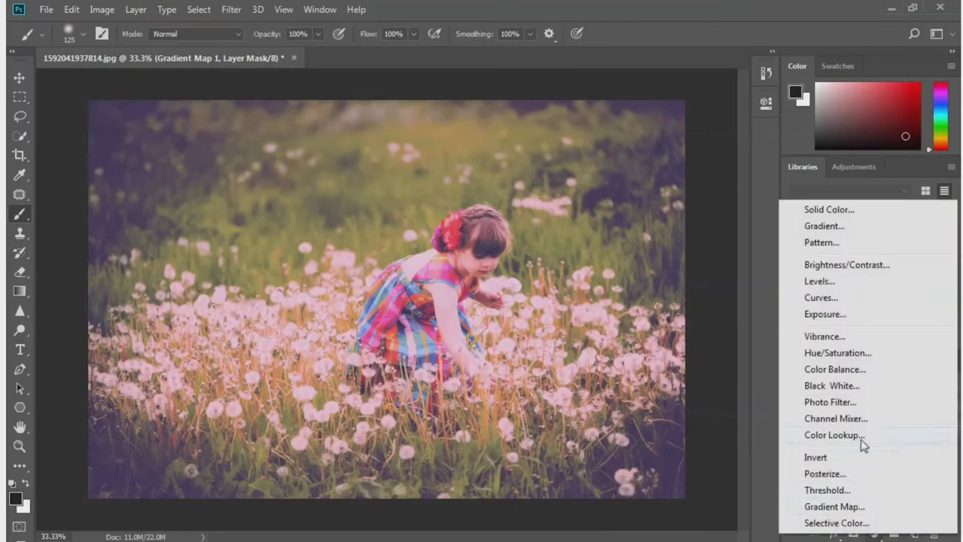
# Add a Color Balance layer setting midtones to Cyan/Red -13 and Yellow/Blue +39
pyautogui.click(848, 371)
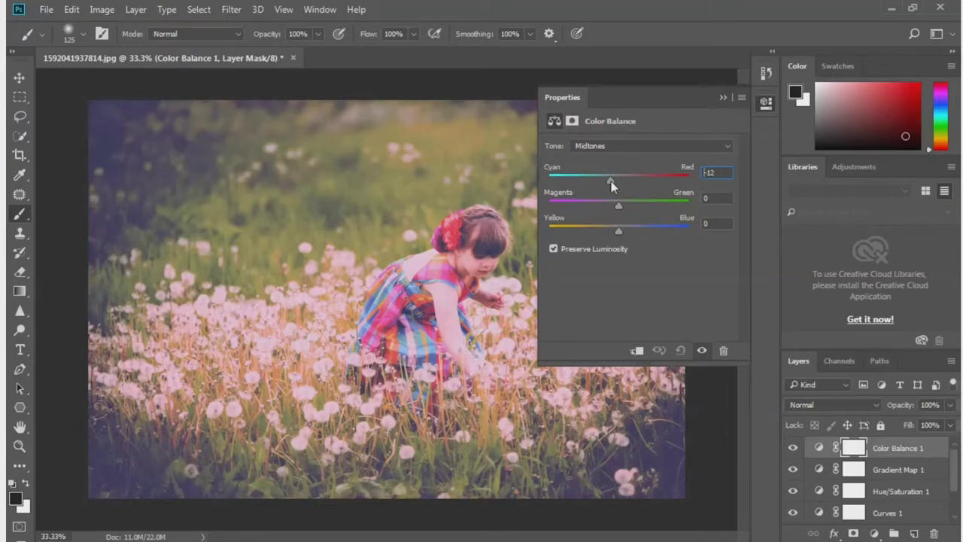
pyautogui.moveTo(618, 231); pyautogui.dragTo(645, 232)
pyautogui.click(723, 97)
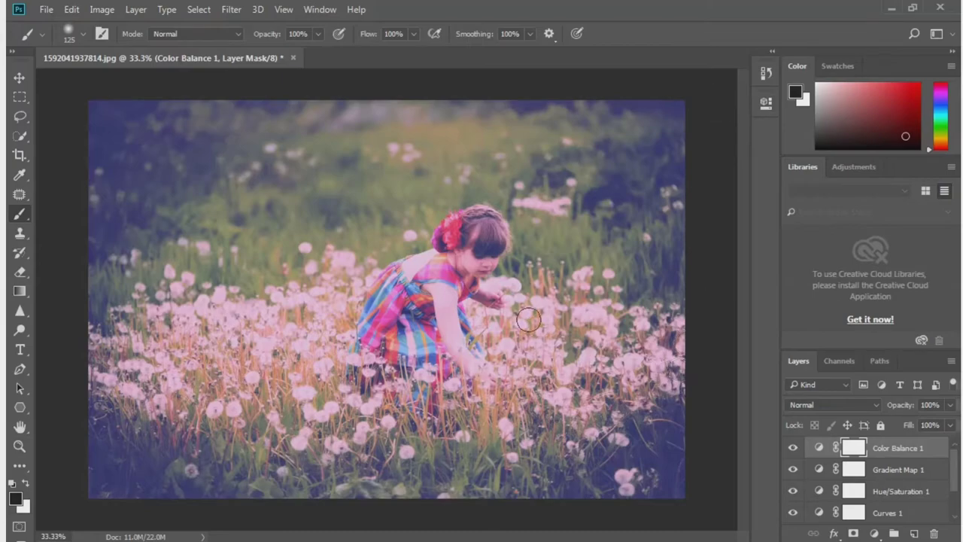
# Create a new layer named noise and marquee a rectangle around the girl in the centre
pyautogui.click(20, 98)
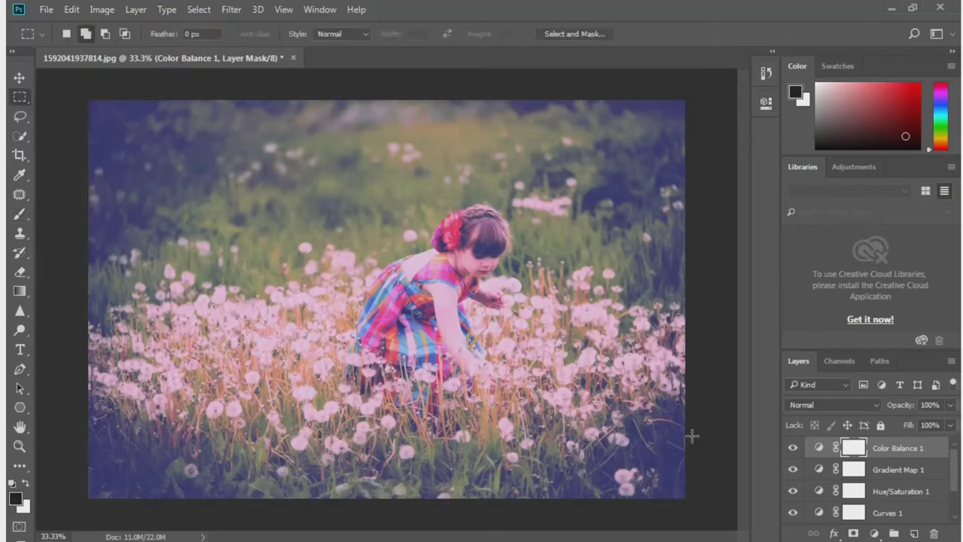
pyautogui.click(914, 533)
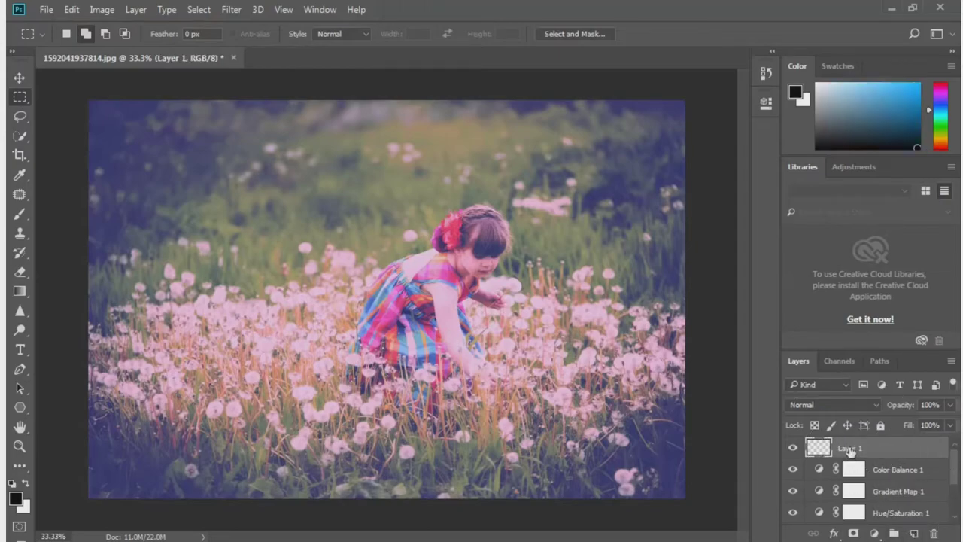
pyautogui.doubleClick(849, 448)
pyautogui.write('se')
pyautogui.press('Return')
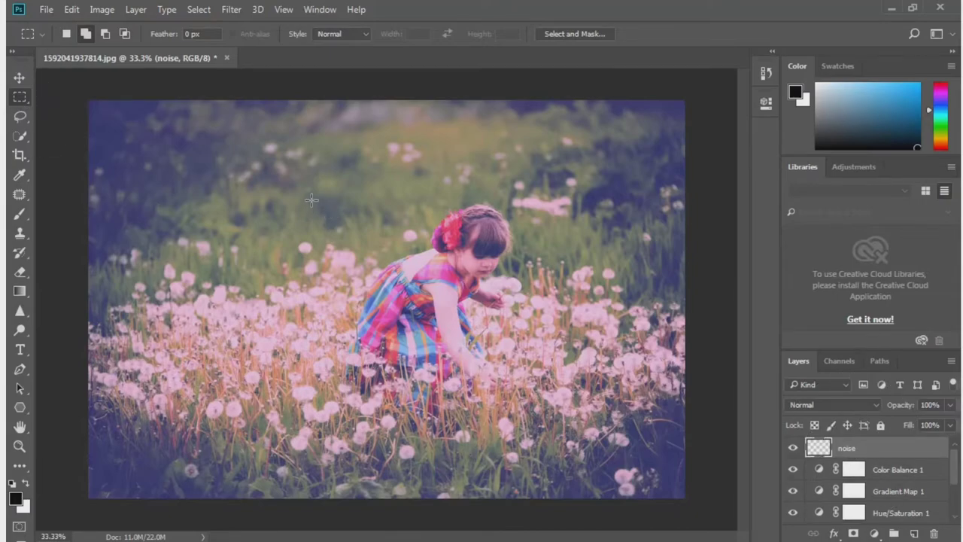
pyautogui.moveTo(312, 200); pyautogui.dragTo(589, 418)
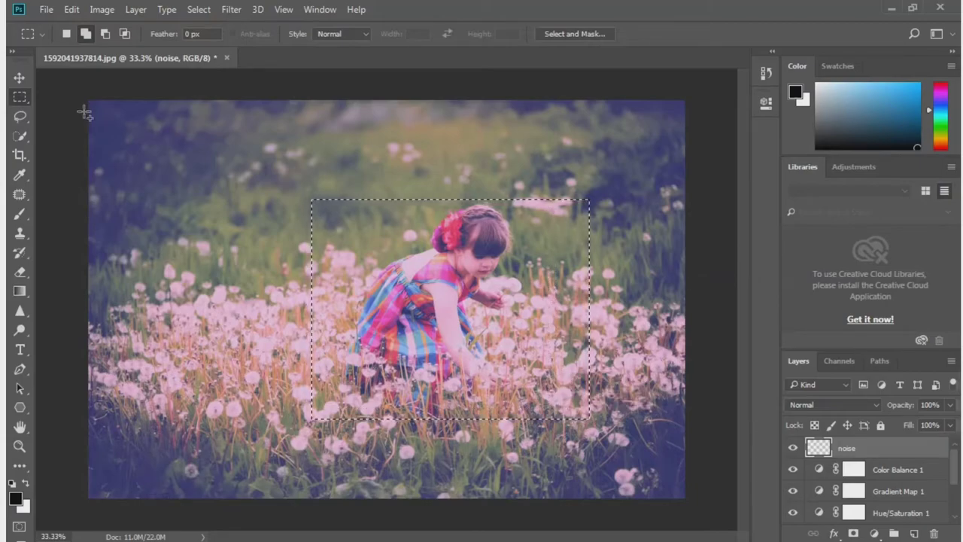
# Fill the rectangular selection on the noise layer with Black using Edit > Fill
pyautogui.click(73, 9)
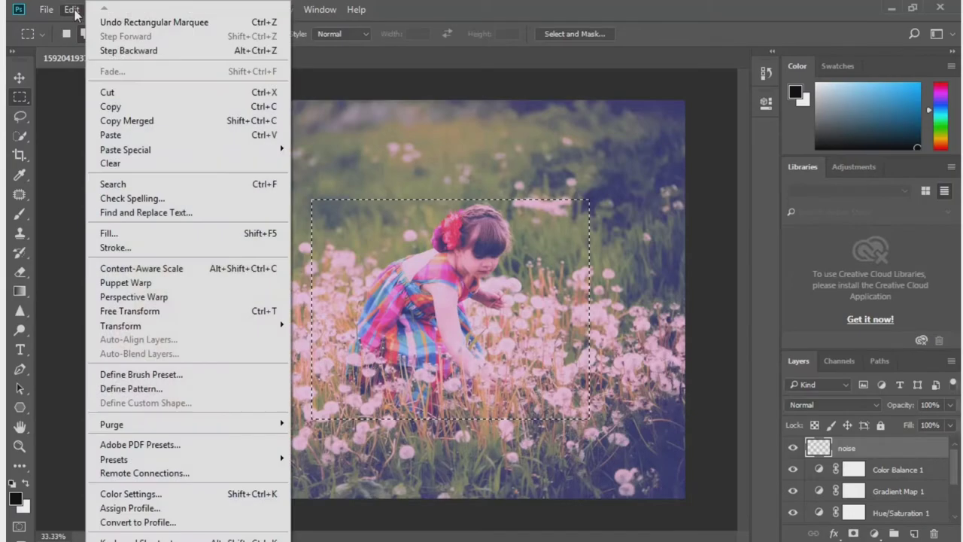
pyautogui.click(113, 234)
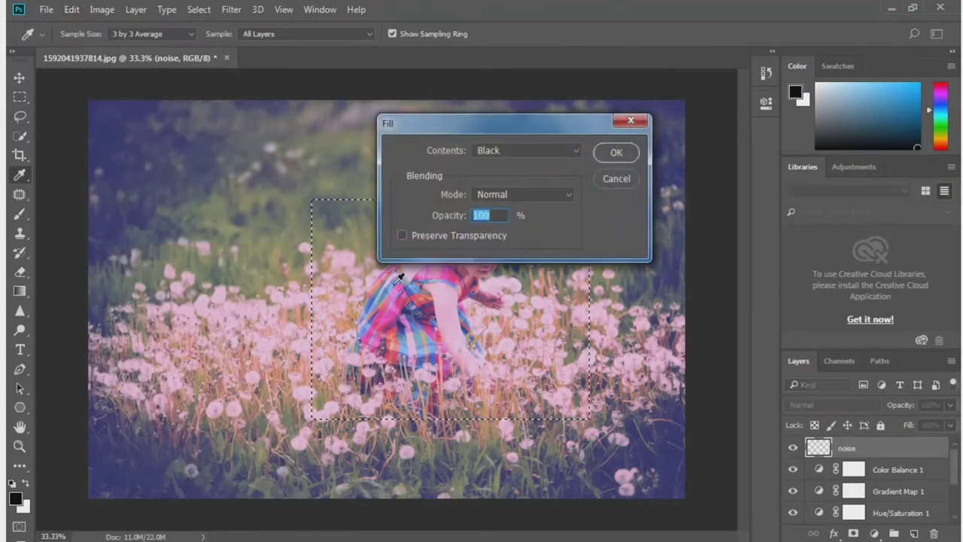
pyautogui.click(517, 150)
pyautogui.click(496, 226)
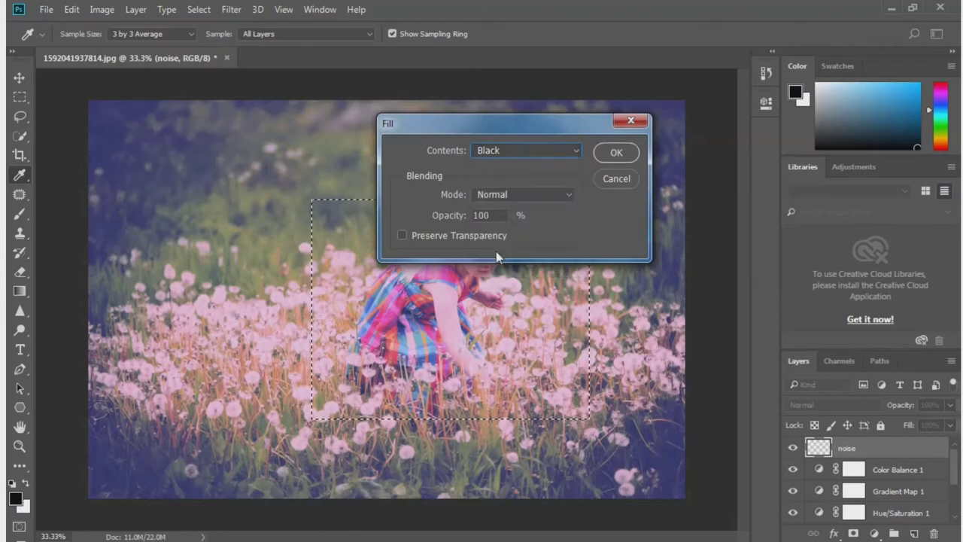
pyautogui.click(615, 153)
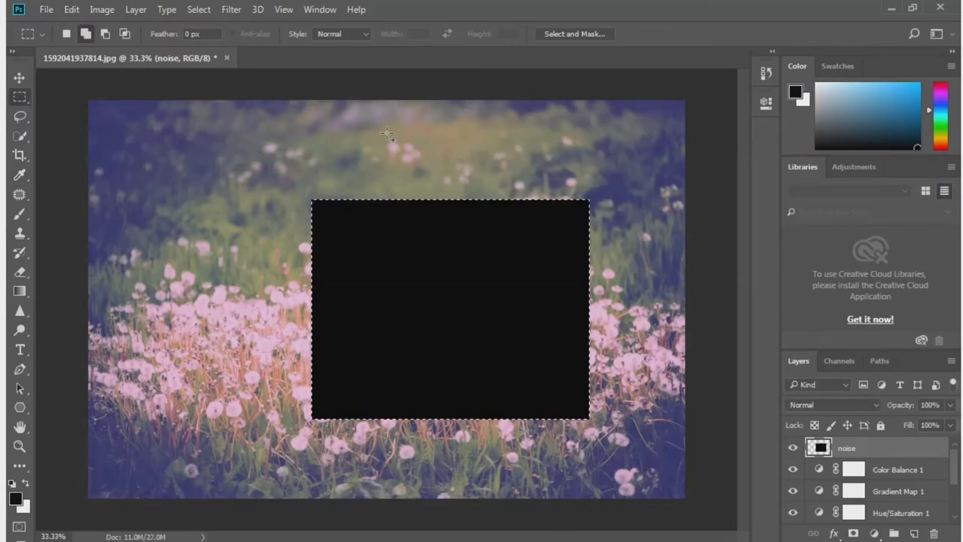
pyautogui.click(231, 9)
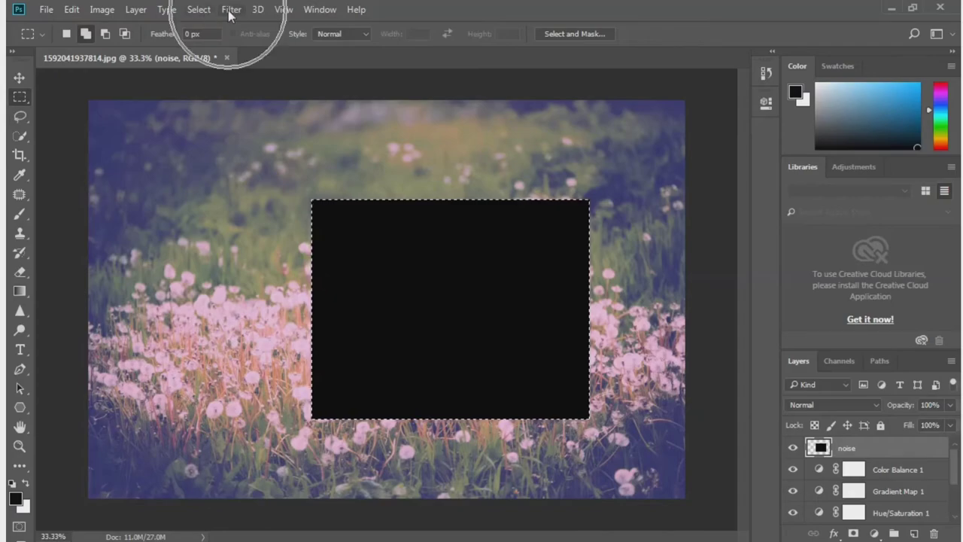
pyautogui.moveTo(243, 217)
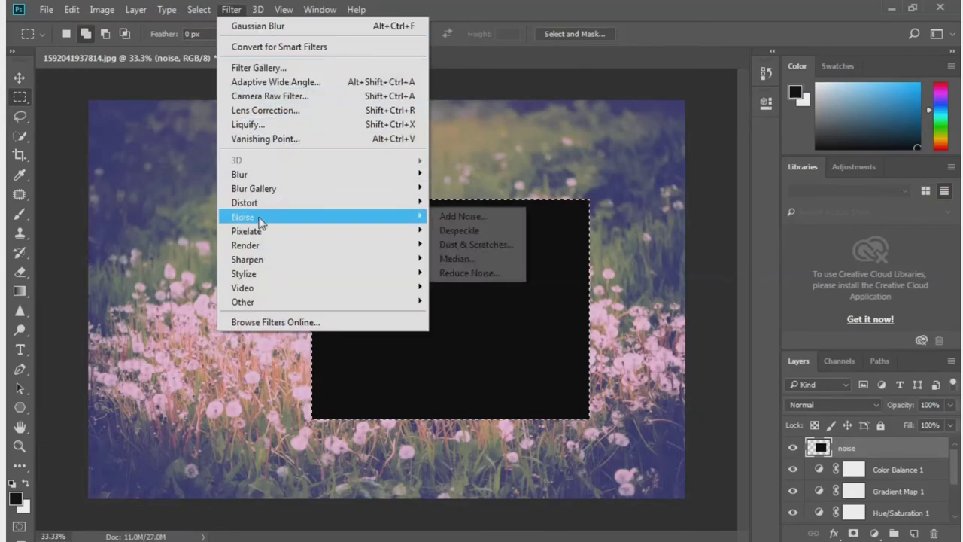
# Apply Add Noise at 100%, Gaussian and Monochromatic to the black rectangle
pyautogui.click(452, 216)
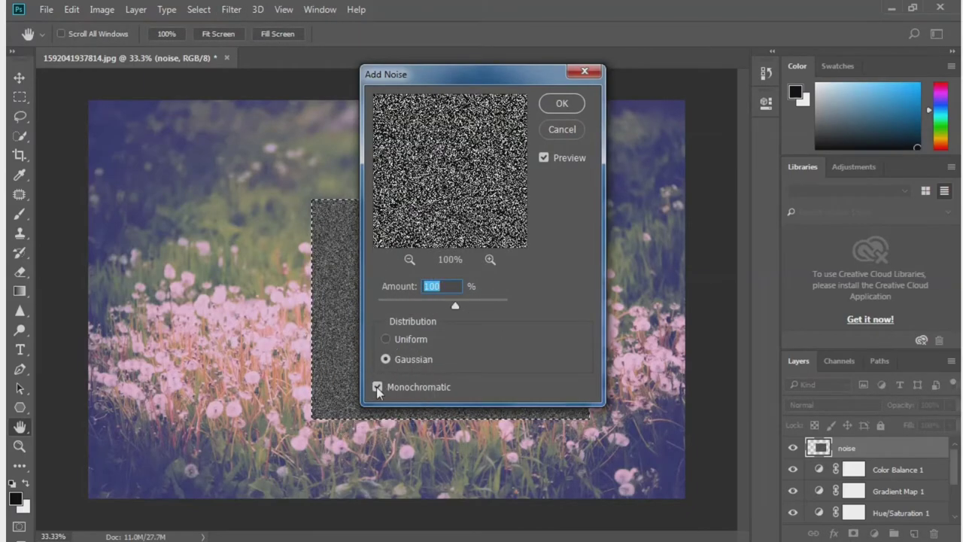
pyautogui.click(563, 107)
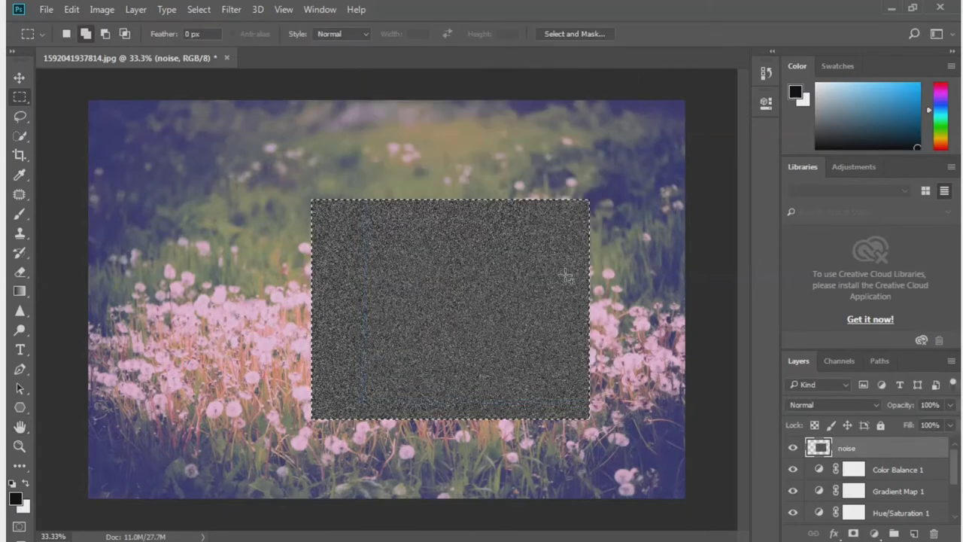
pyautogui.click(231, 10)
pyautogui.moveTo(239, 174)
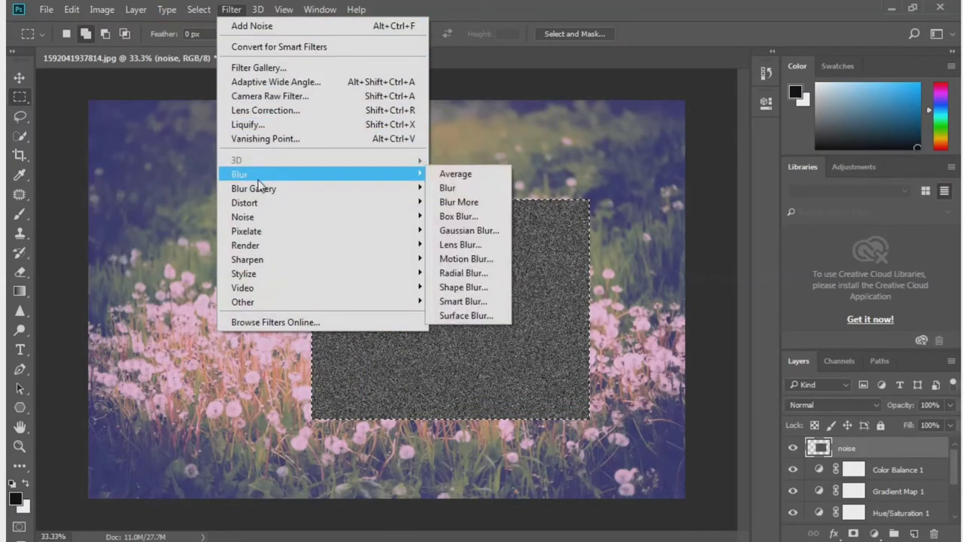
# Apply a Gaussian Blur with a 2.5-pixel radius to the noise rectangle
pyautogui.click(463, 231)
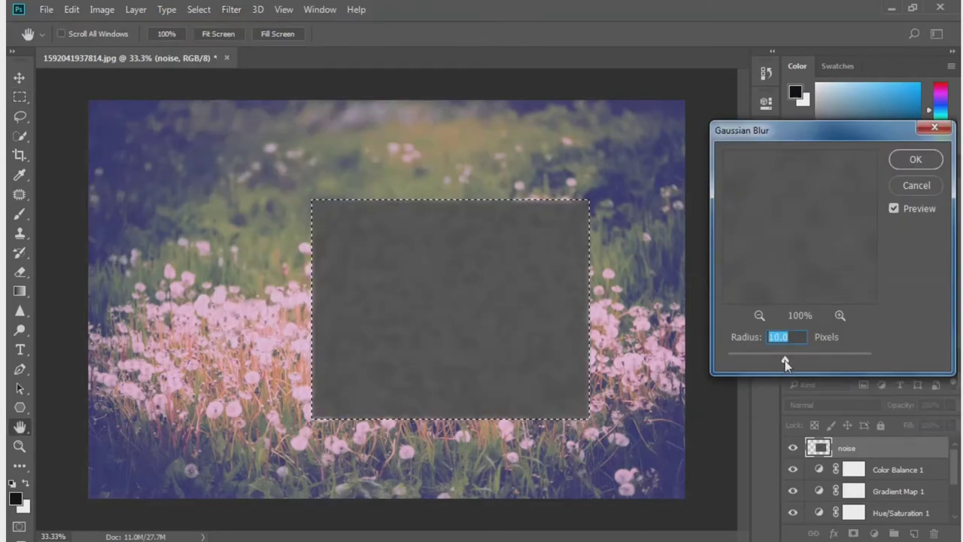
pyautogui.moveTo(784, 363); pyautogui.dragTo(766, 361)
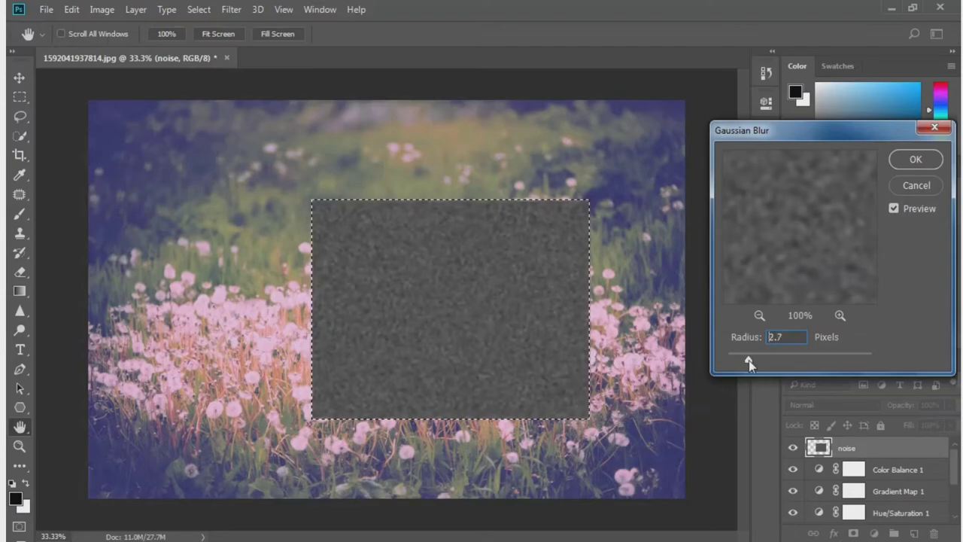
pyautogui.moveTo(748, 360); pyautogui.dragTo(747, 363)
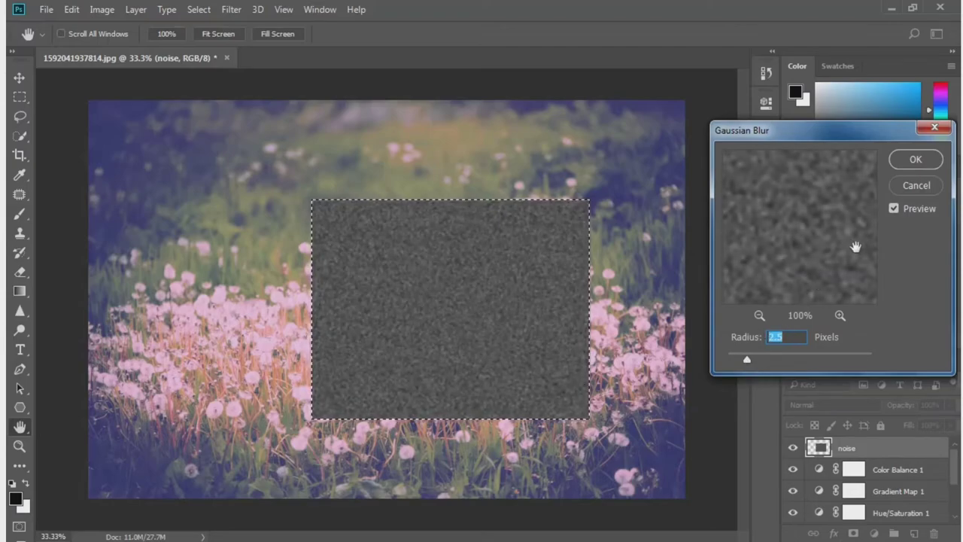
pyautogui.click(917, 165)
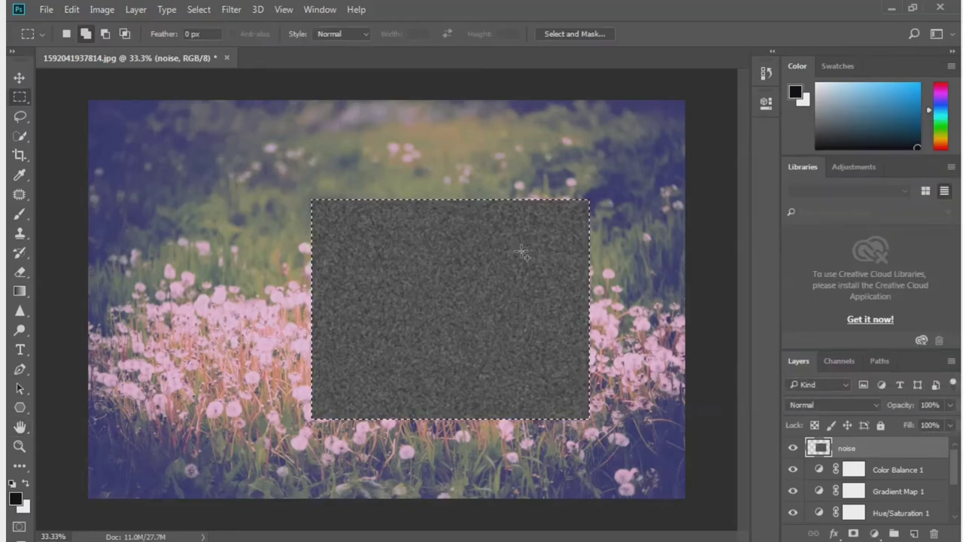
# Apply a Threshold at level 104 so only scattered white specks remain on black
pyautogui.click(101, 10)
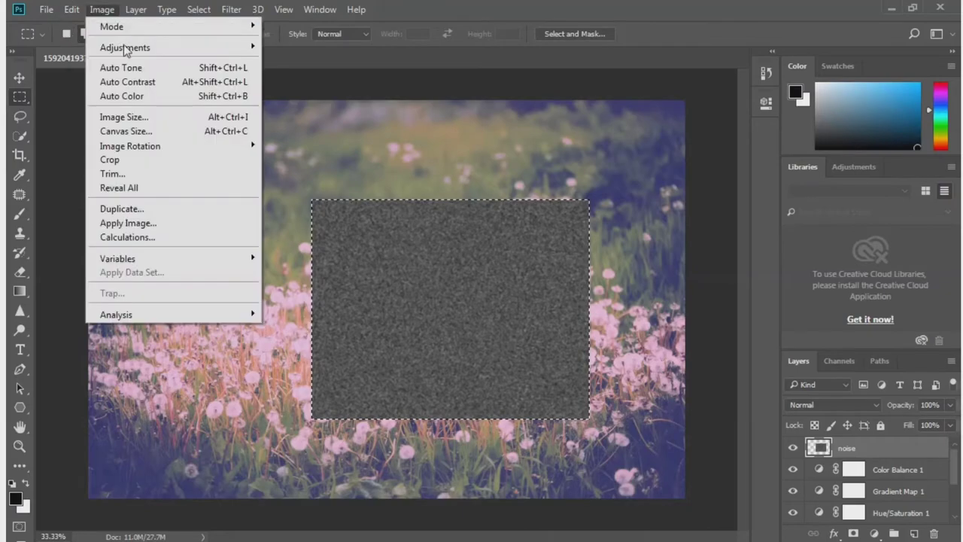
pyautogui.moveTo(125, 47)
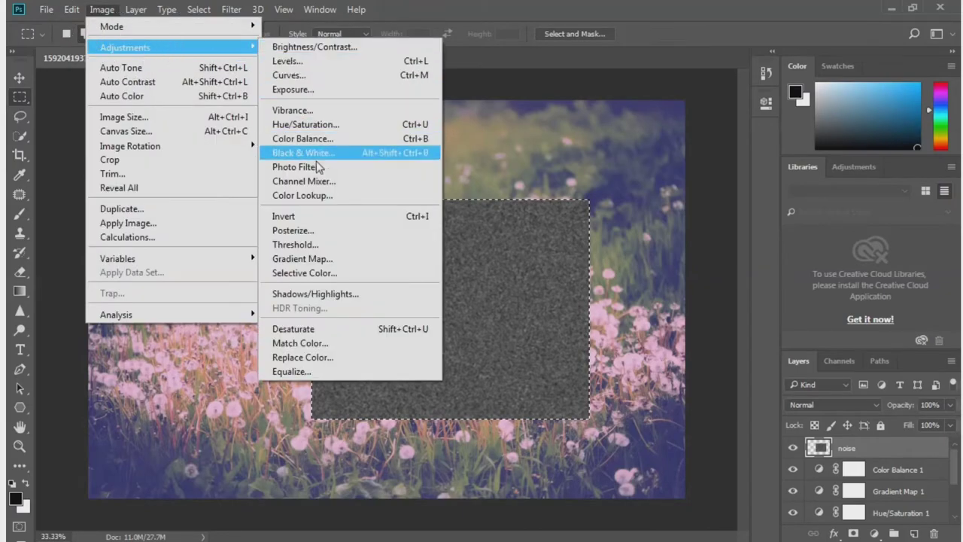
pyautogui.click(323, 245)
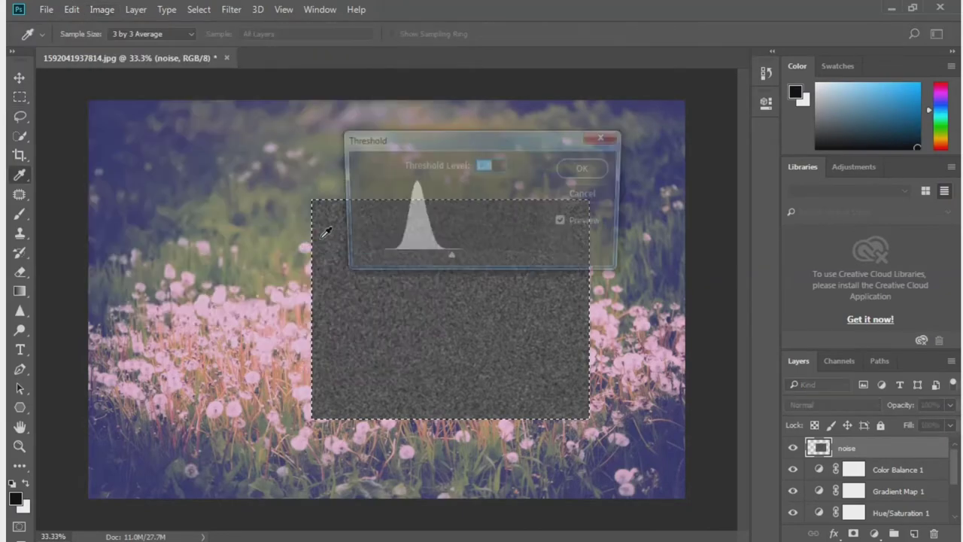
pyautogui.moveTo(484, 143); pyautogui.dragTo(743, 147)
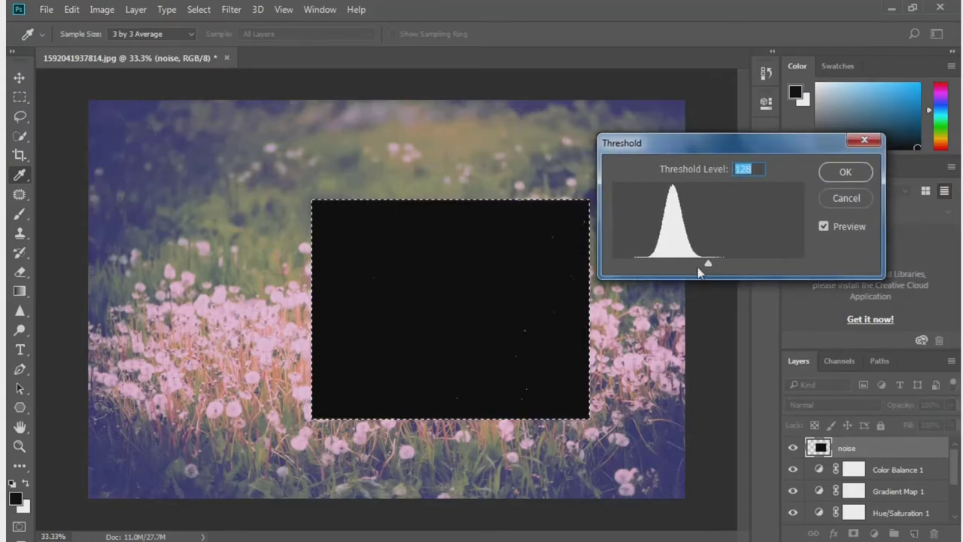
pyautogui.moveTo(708, 263); pyautogui.dragTo(695, 262)
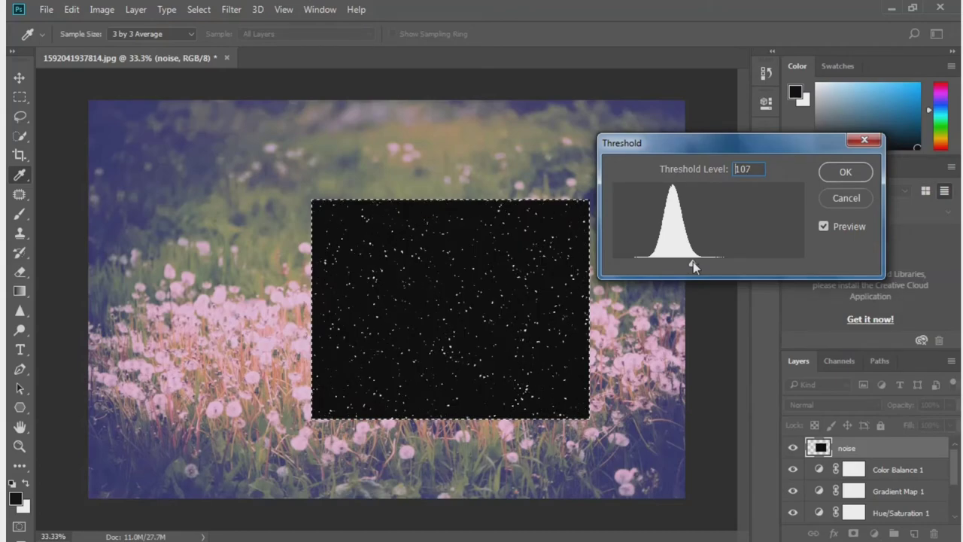
pyautogui.moveTo(694, 262); pyautogui.dragTo(691, 262)
pyautogui.click(843, 173)
pyautogui.press('m')
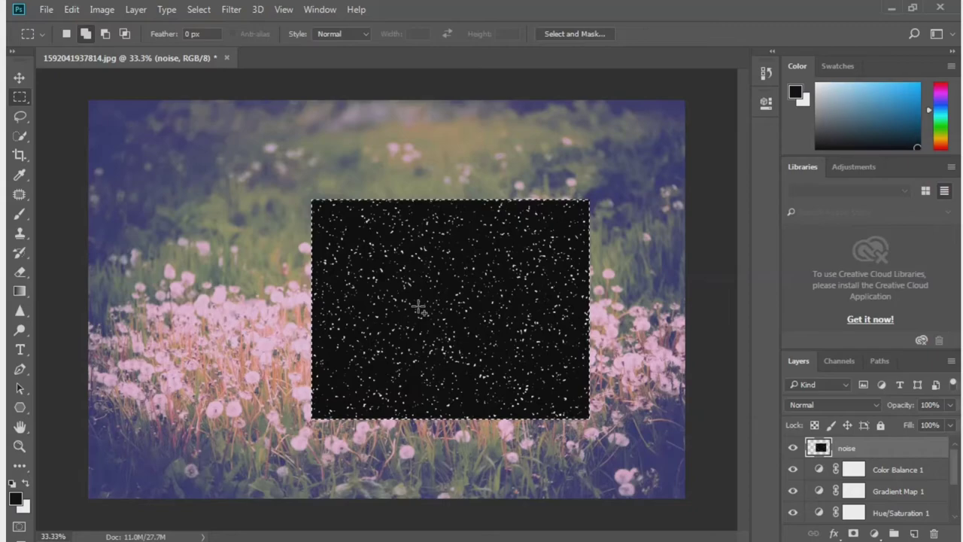
# Move the speckle rectangle to the top-left corner and scale it to about 217% by 169%
pyautogui.press('v')
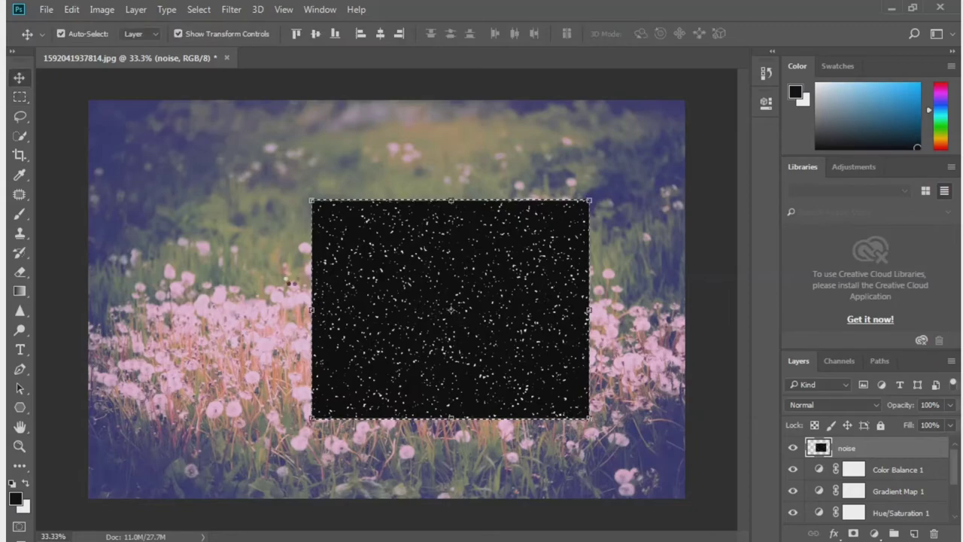
pyautogui.moveTo(459, 323); pyautogui.dragTo(242, 233)
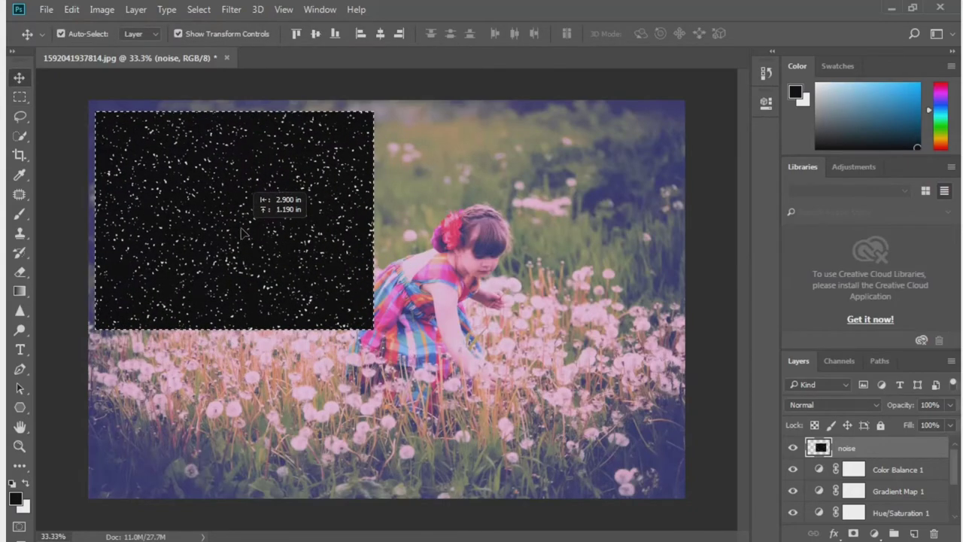
pyautogui.moveTo(242, 233); pyautogui.dragTo(236, 223)
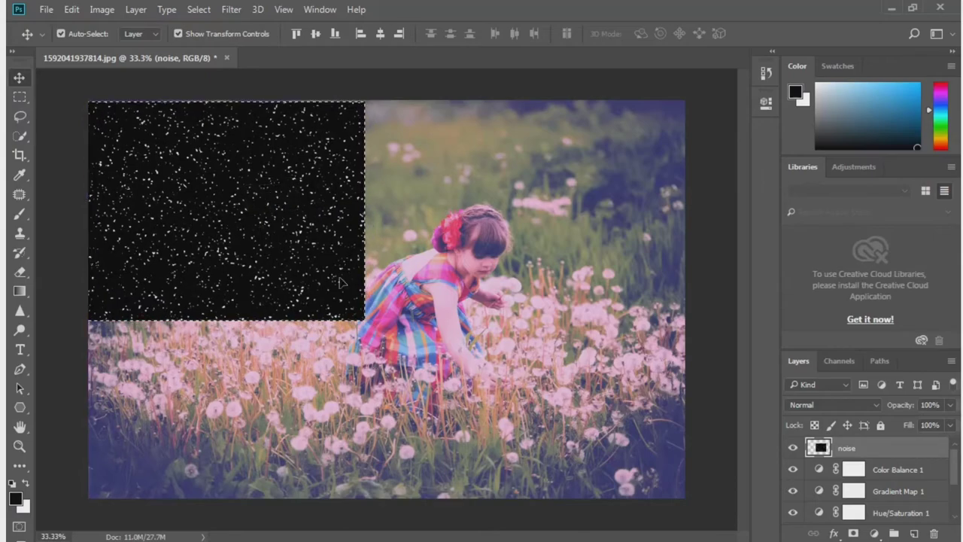
pyautogui.moveTo(365, 322)
pyautogui.mouseDown()
pyautogui.moveTo(638, 398)
pyautogui.moveTo(688, 448)
pyautogui.moveTo(687, 470)
pyautogui.mouseUp()
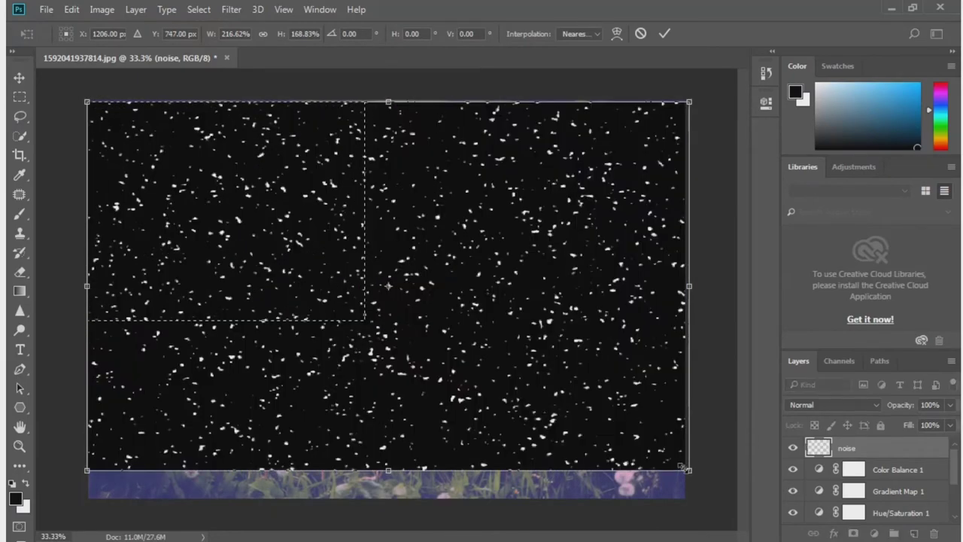
pyautogui.click(664, 34)
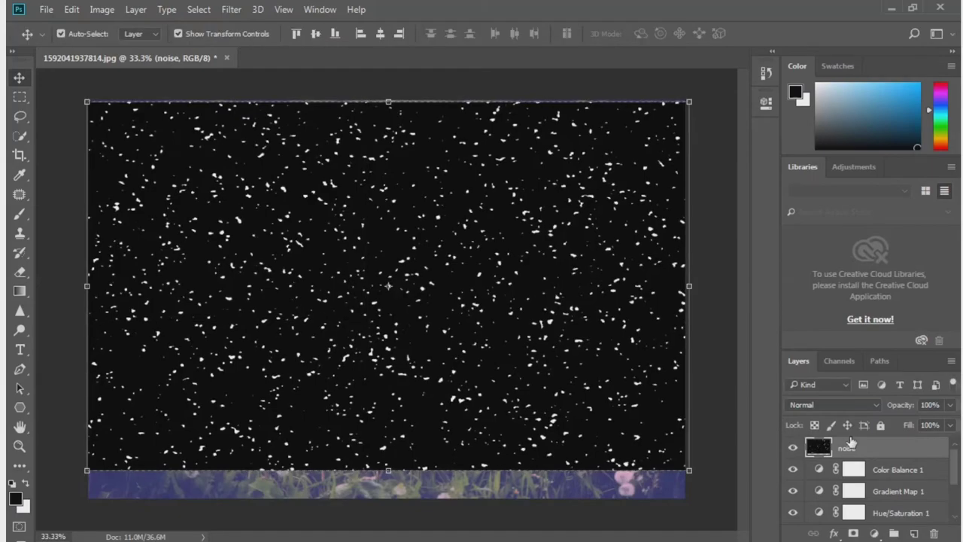
# Set the noise layer's blend mode to Screen and convert it to a smart object
pyautogui.click(847, 409)
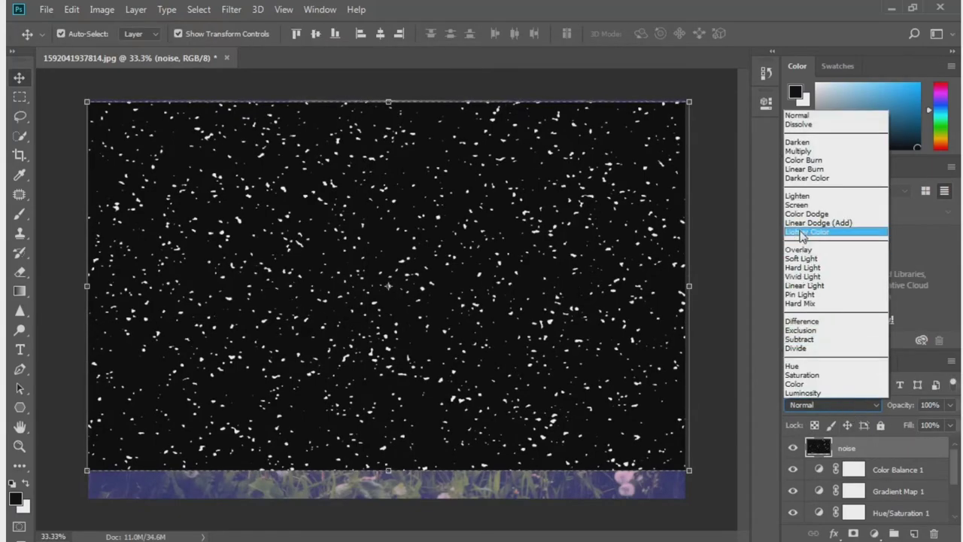
pyautogui.click(804, 213)
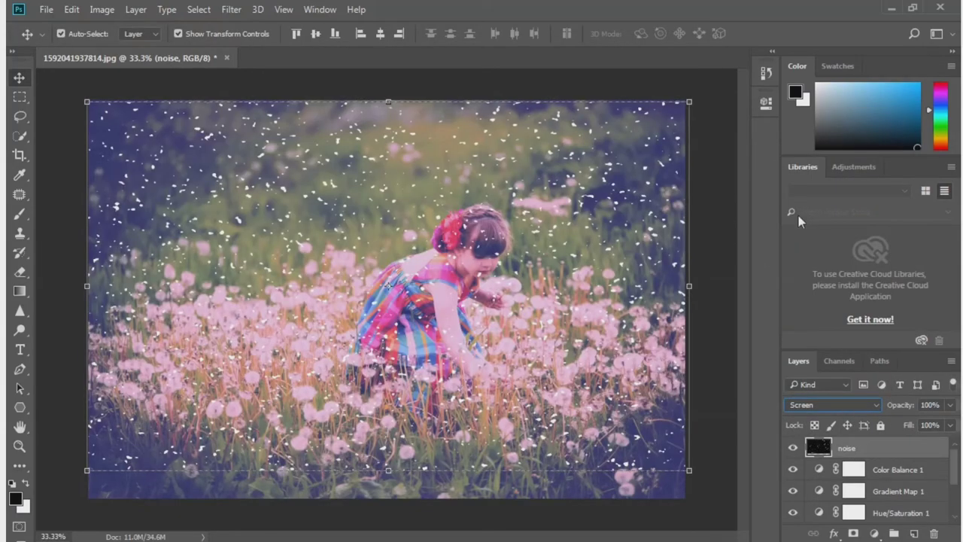
pyautogui.rightClick(852, 452)
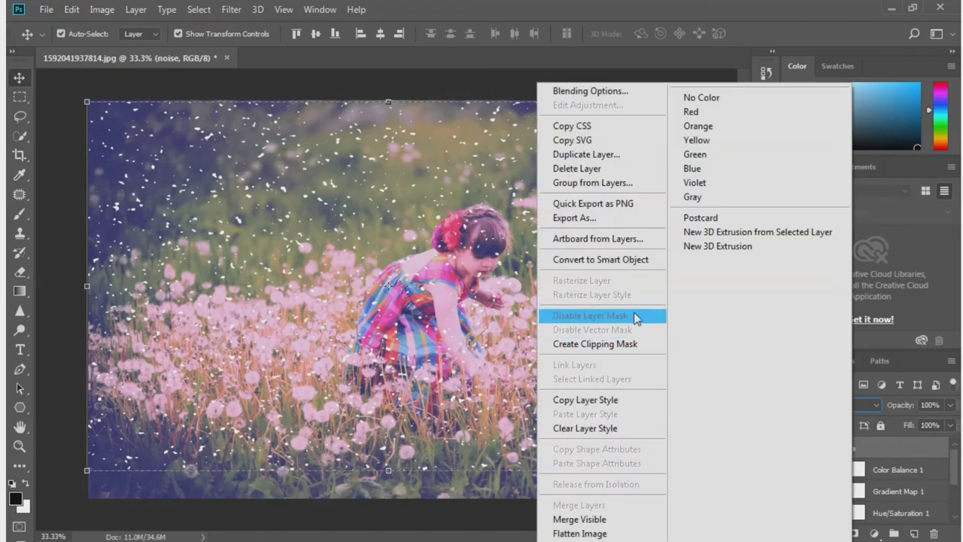
pyautogui.click(621, 261)
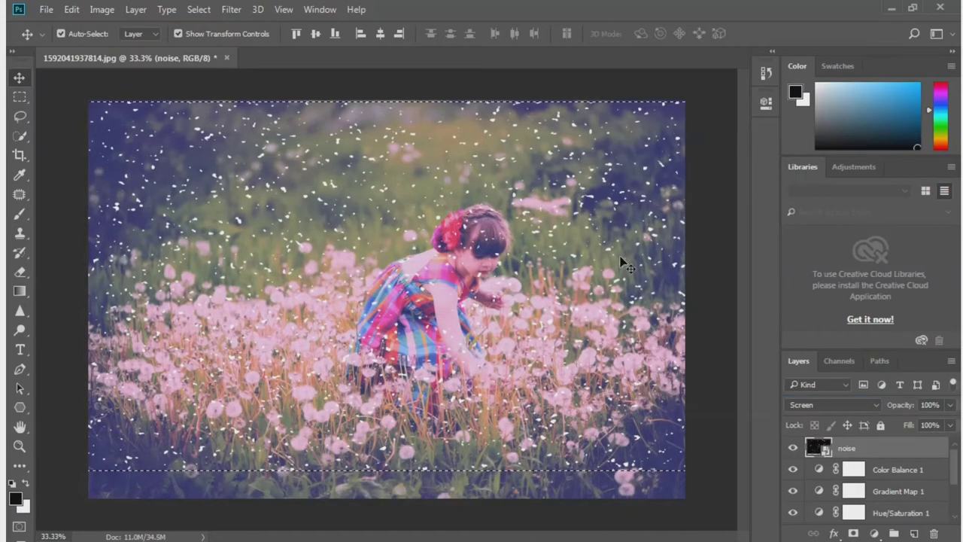
# Apply a 3.5-pixel Gaussian Blur smart filter to the noise layer
pyautogui.click(231, 9)
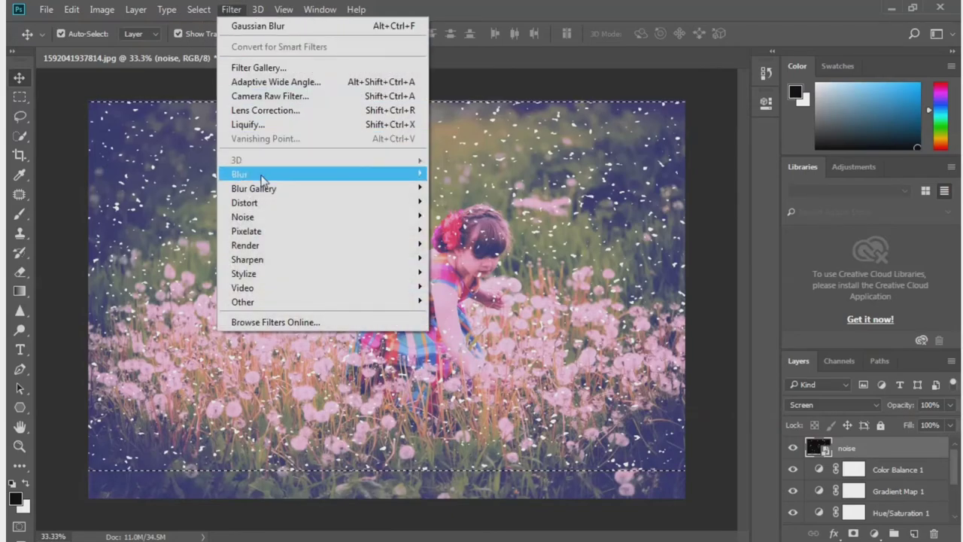
pyautogui.moveTo(320, 174)
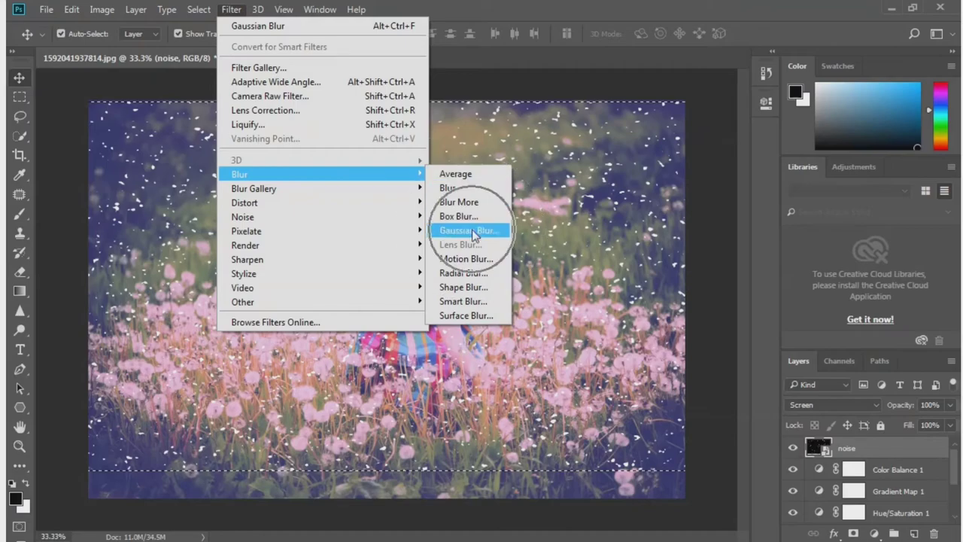
pyautogui.click(472, 231)
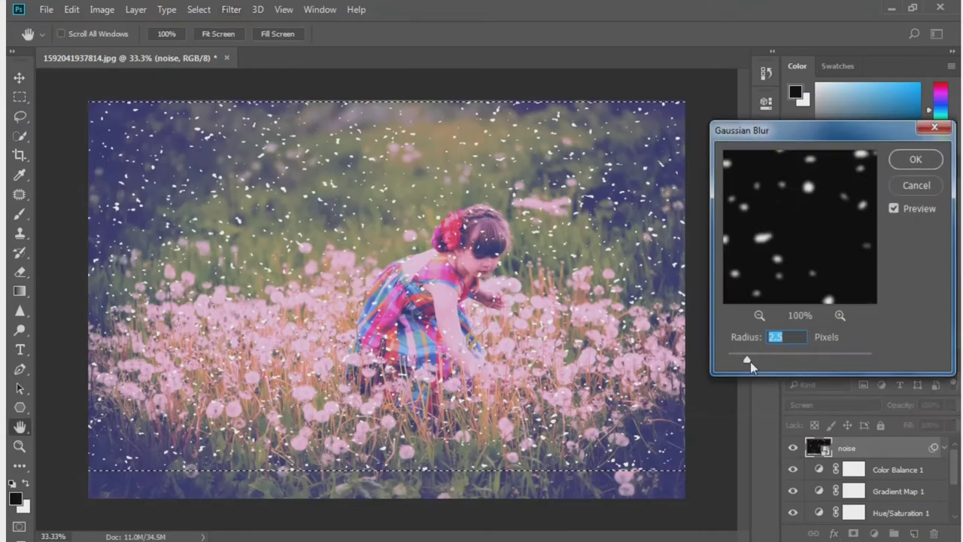
pyautogui.write('3.')
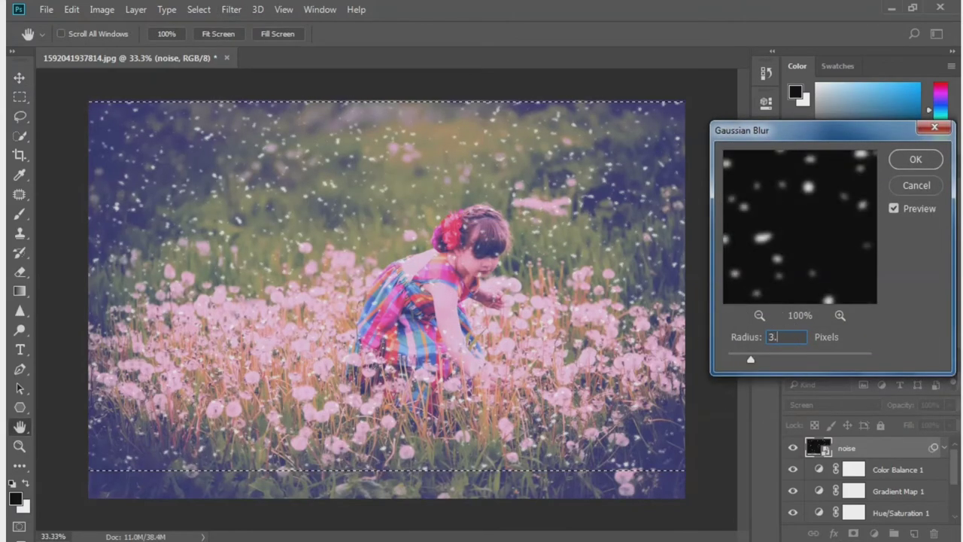
pyautogui.write('5')
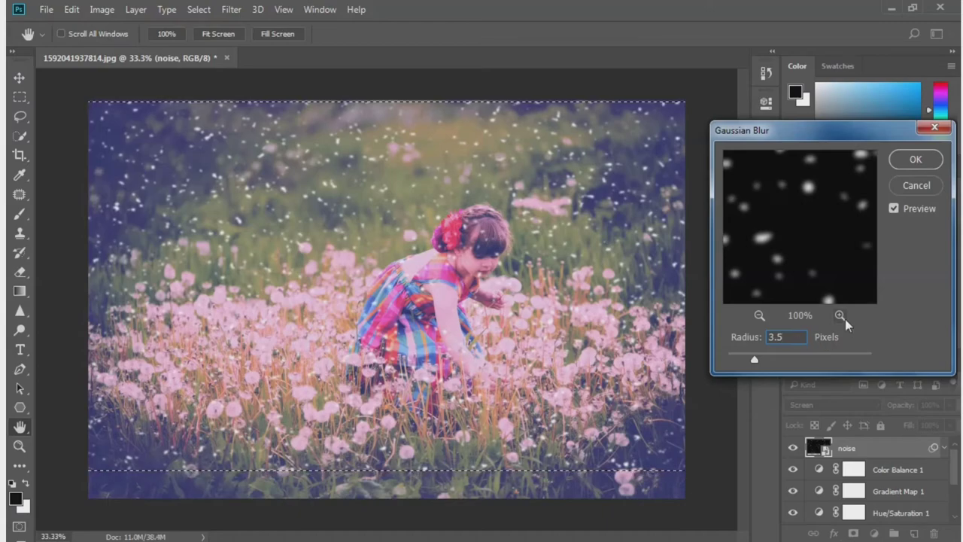
pyautogui.click(915, 158)
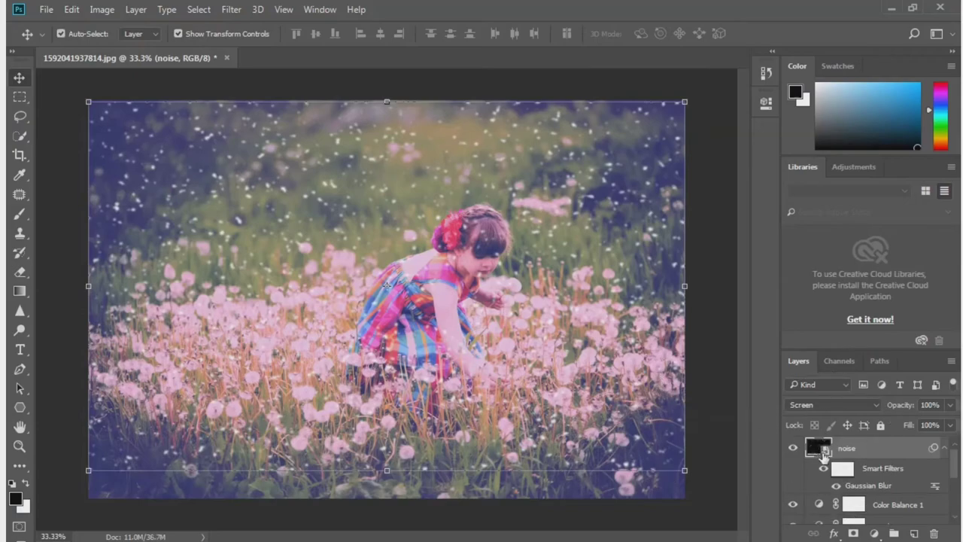
# Add a layer mask to the noise layer and set the Brush to 80% opacity, 50% flow
pyautogui.click(852, 533)
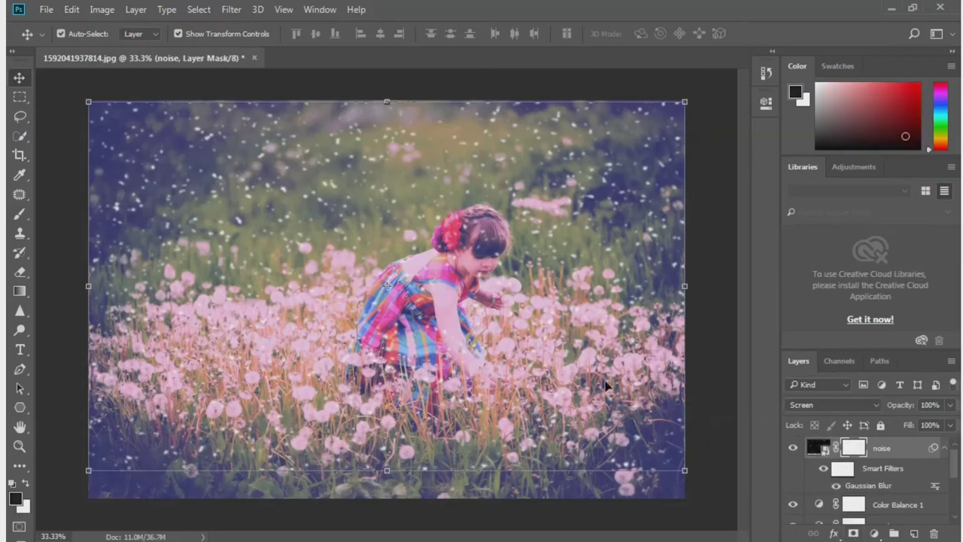
pyautogui.click(21, 216)
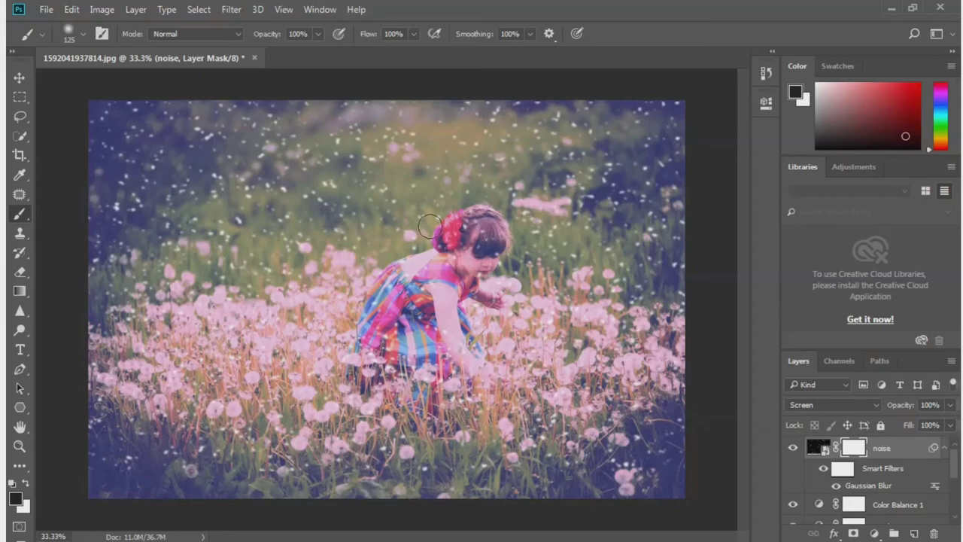
pyautogui.click(296, 35)
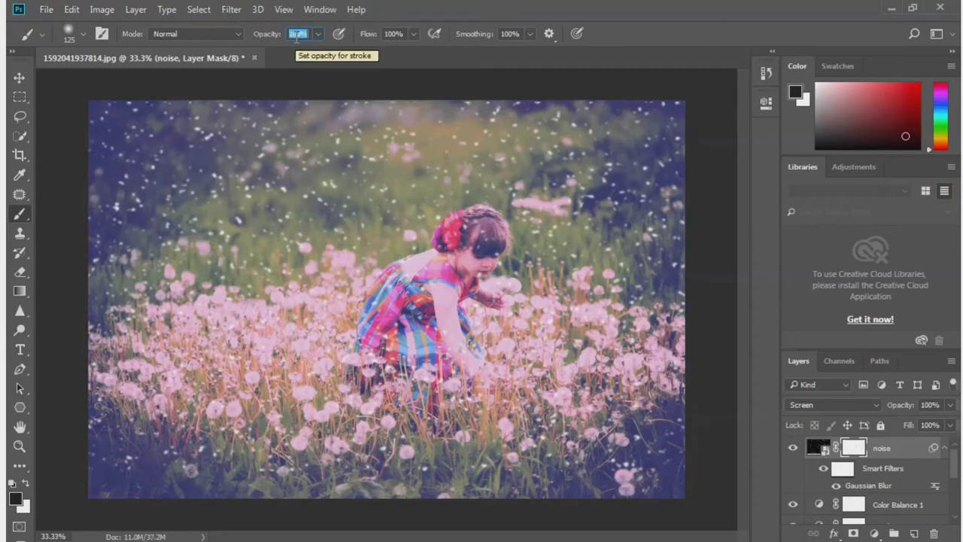
pyautogui.write('5')
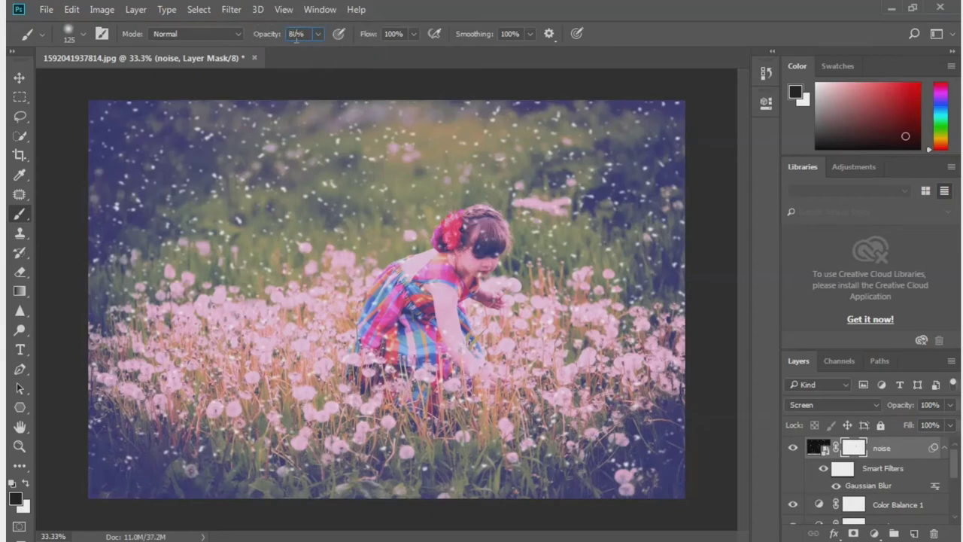
pyautogui.click(392, 34)
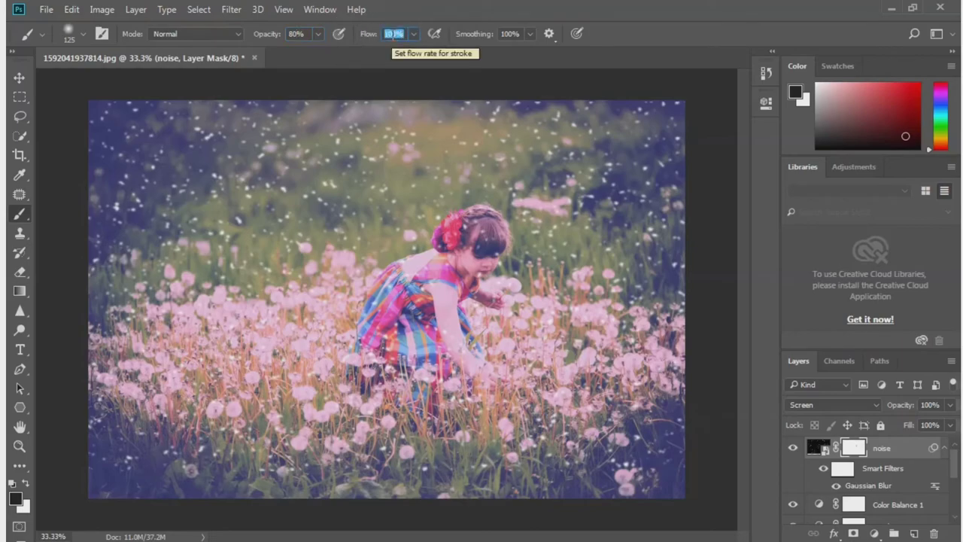
pyautogui.write('5')
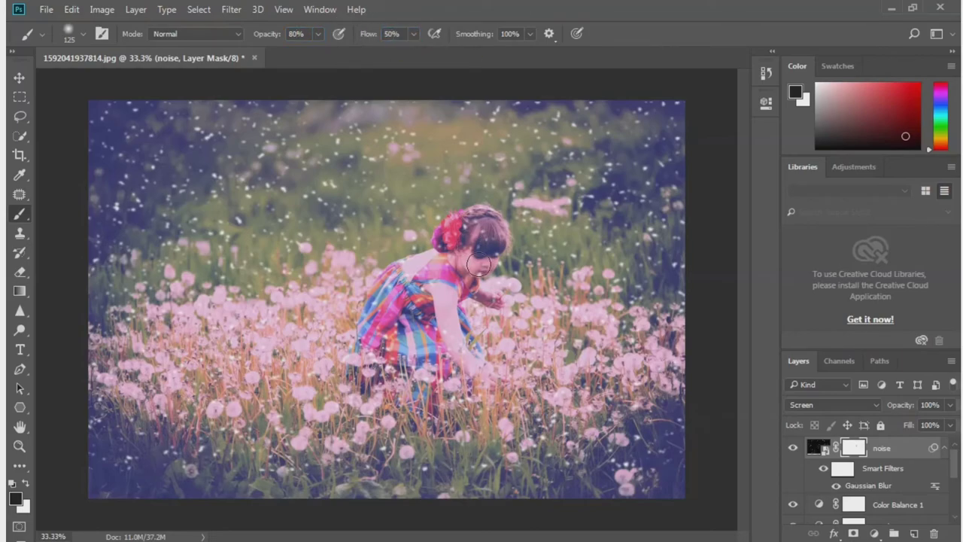
# Paint black on the mask over the girl's face, shoulder, dress and arm, resizing the brush
pyautogui.moveTo(480, 251); pyautogui.dragTo(468, 249)
pyautogui.press(']')
pyautogui.press(']')
pyautogui.press(']')
pyautogui.moveTo(399, 321); pyautogui.dragTo(435, 268)
pyautogui.moveTo(420, 280); pyautogui.dragTo(409, 303)
pyautogui.press('[')
pyautogui.press('[')
pyautogui.moveTo(411, 301)
pyautogui.mouseDown()
pyautogui.moveTo(448, 310)
pyautogui.moveTo(475, 337)
pyautogui.mouseUp()
pyautogui.press('[')
pyautogui.press('[')
pyautogui.press('[')
pyautogui.press(']')
pyautogui.press(']')
pyautogui.press(']')
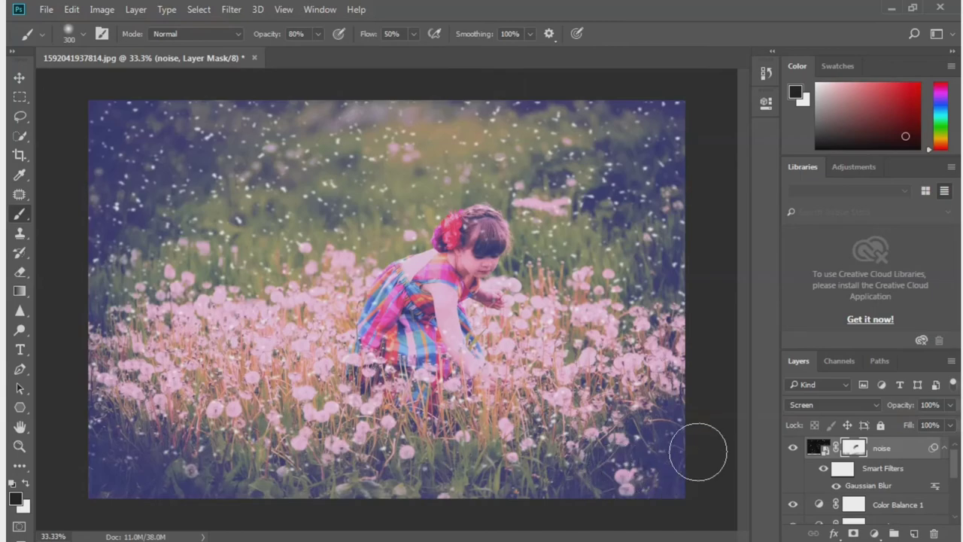
pyautogui.scroll(-3, 884, 485)
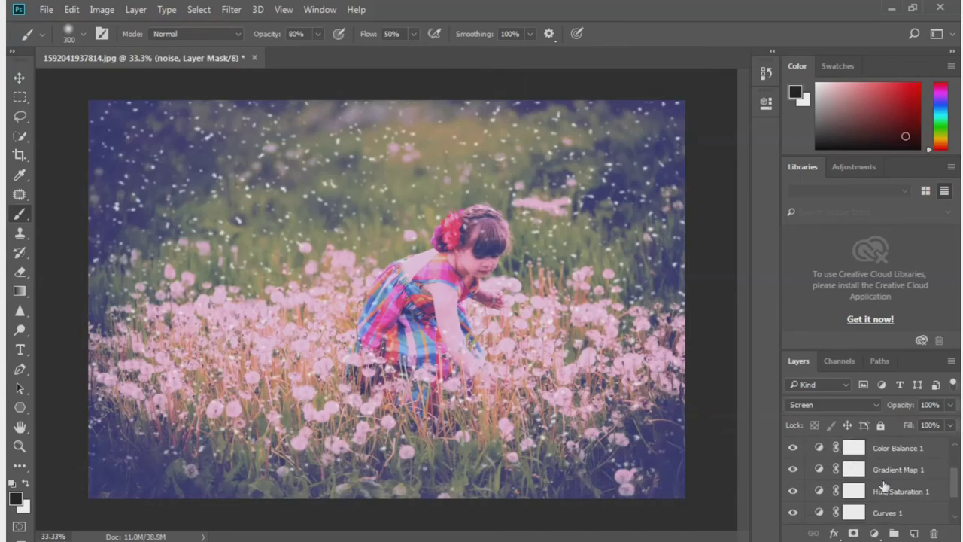
# Raise the midpoint of the Curves 1 Blue channel curve for a blue-violet cast
pyautogui.doubleClick(819, 515)
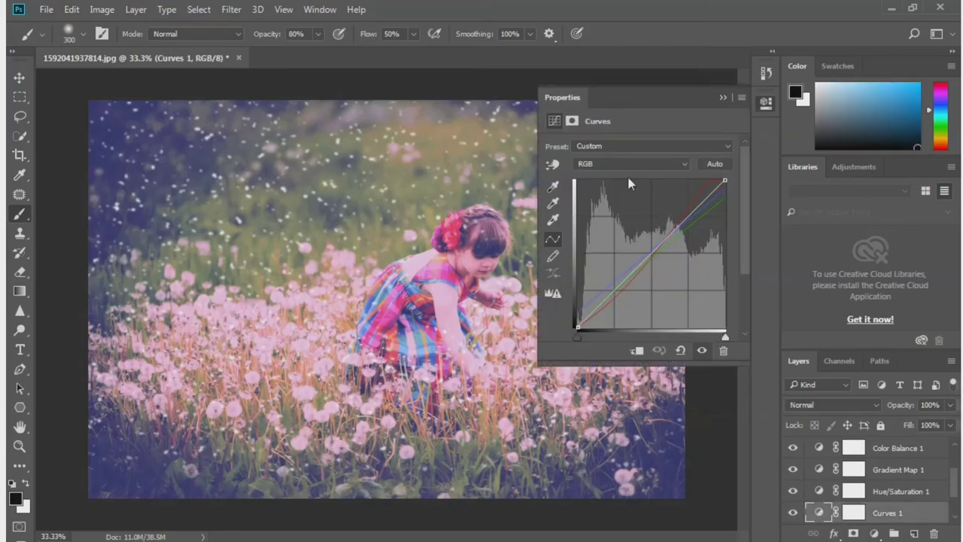
pyautogui.click(629, 164)
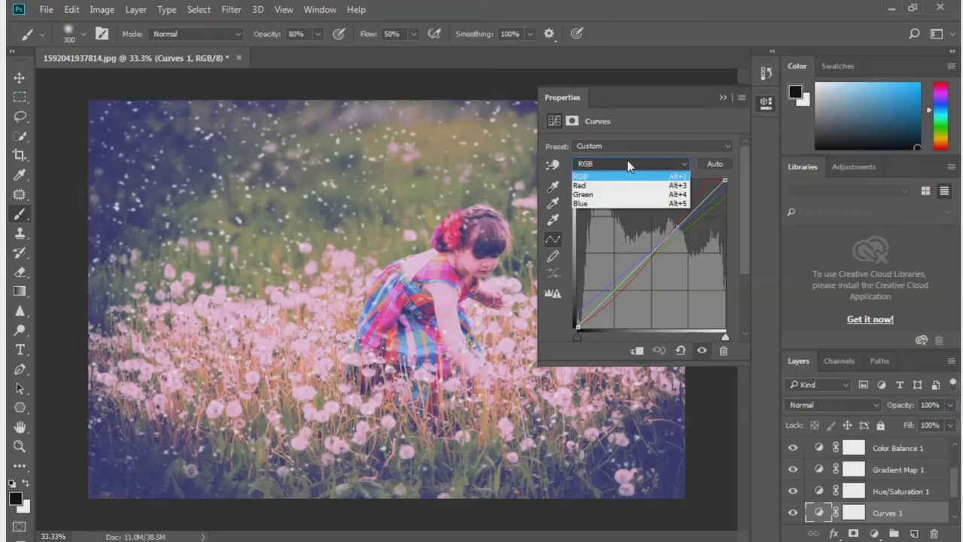
pyautogui.click(602, 203)
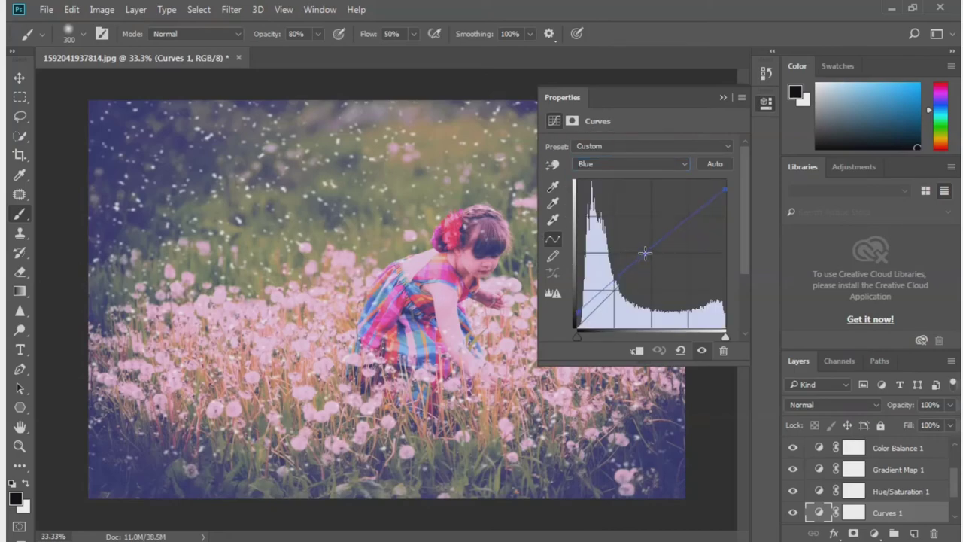
pyautogui.moveTo(645, 254); pyautogui.dragTo(645, 245)
pyautogui.click(721, 99)
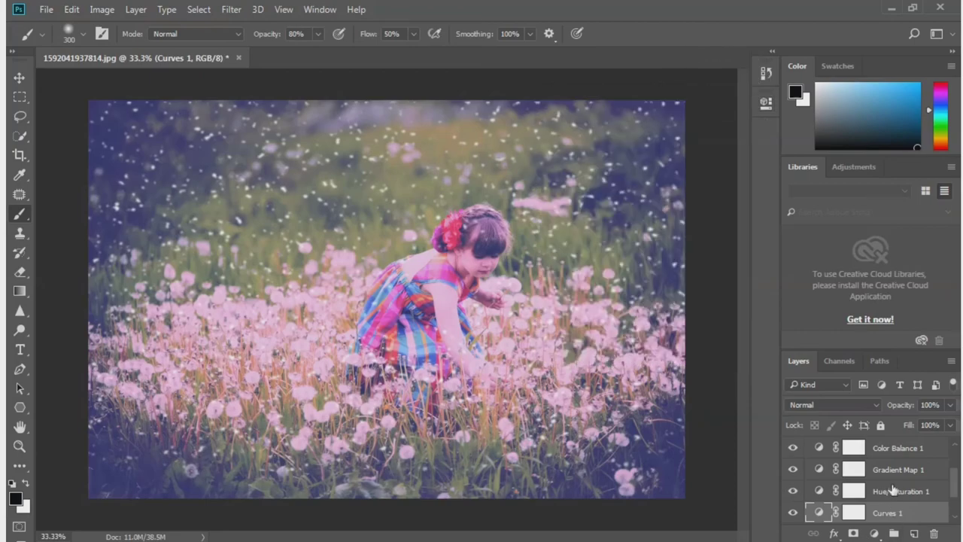
pyautogui.scroll(-2, 893, 491)
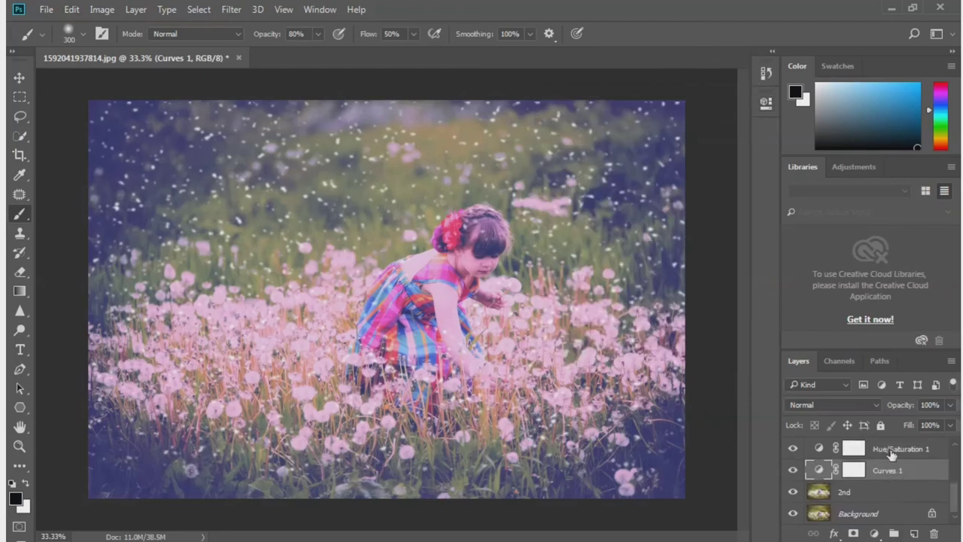
# Select the Hue/Saturation 1 and Curves 1 layers together
pyautogui.keyDown('shift'); pyautogui.click(891, 451); pyautogui.keyUp('shift')
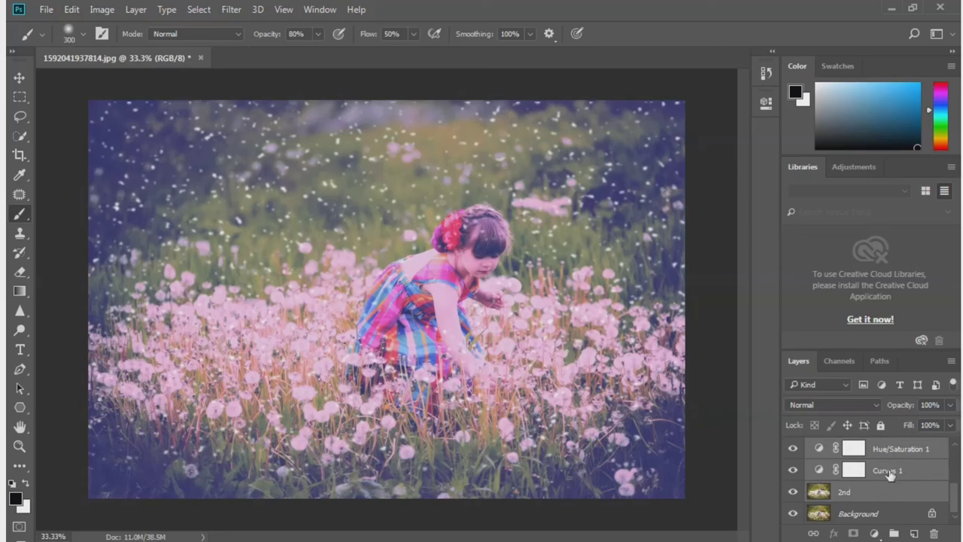
pyautogui.scroll(1, 890, 472)
pyautogui.scroll(2, 894, 463)
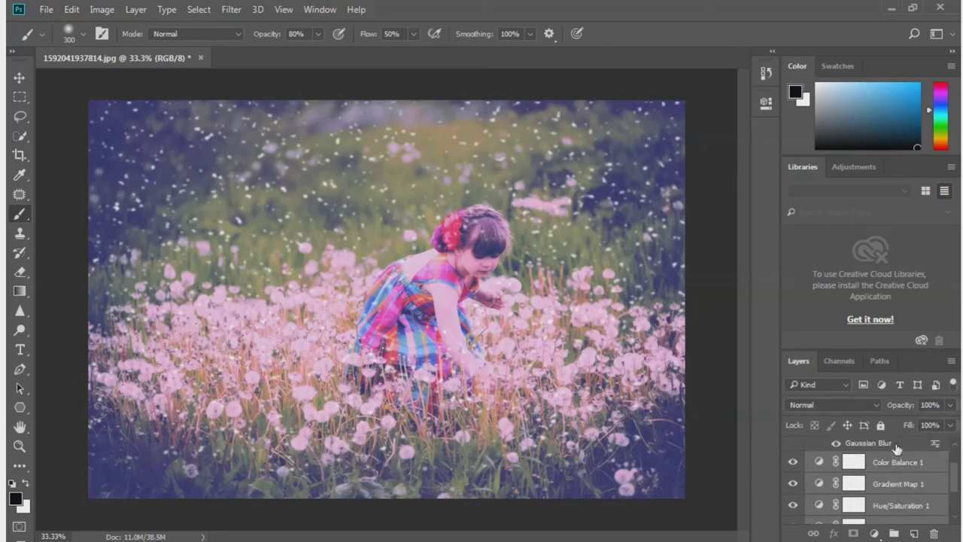
# Extend the selection up to the noise layer and group all selected layers into Group 1
pyautogui.scroll(1, 897, 452)
pyautogui.click(892, 470)
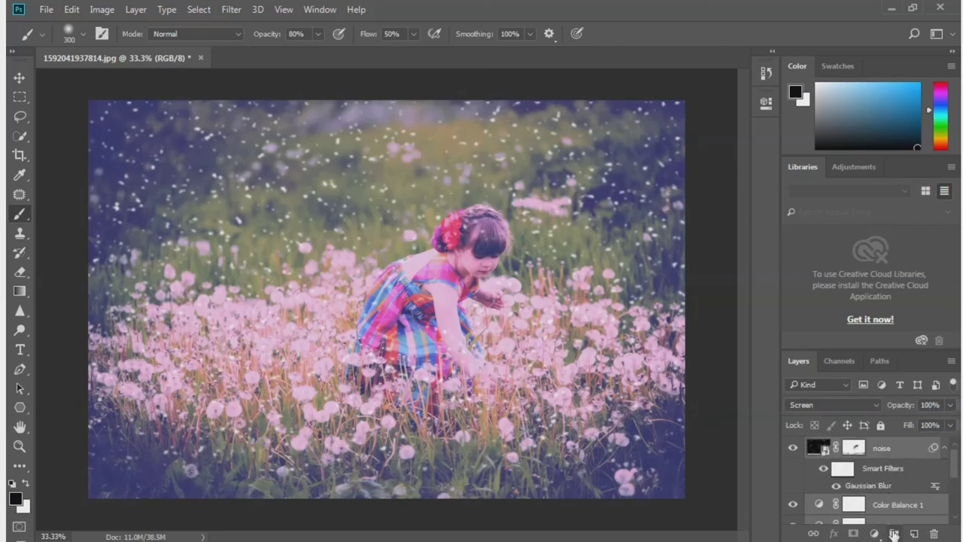
pyautogui.click(895, 533)
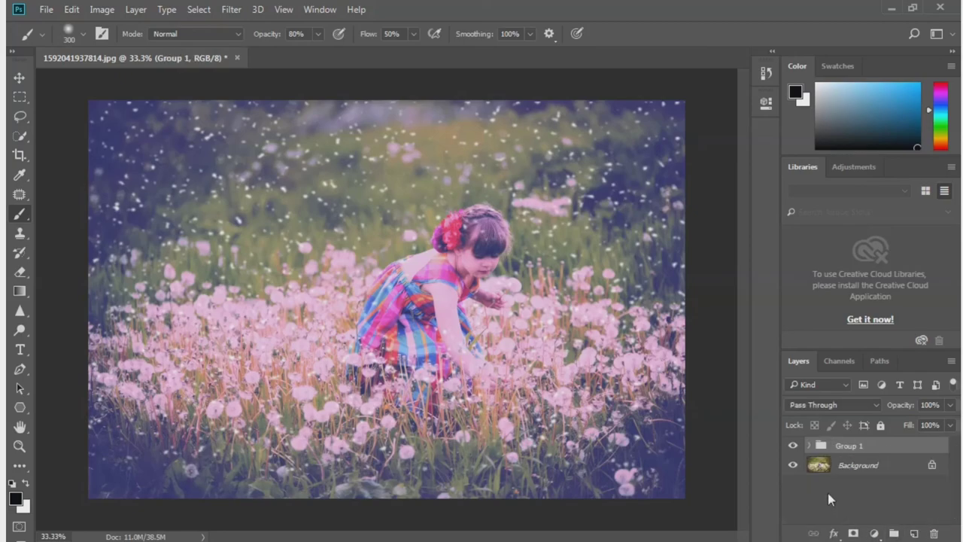
# Toggle Group 1's visibility off and on to compare with the original photo
pyautogui.click(792, 448)
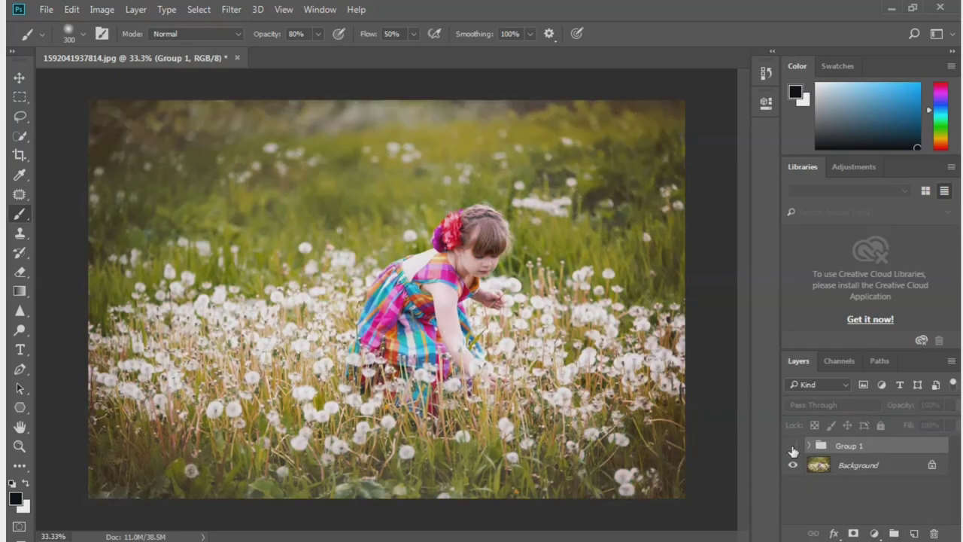
pyautogui.click(793, 448)
pyautogui.click(792, 448)
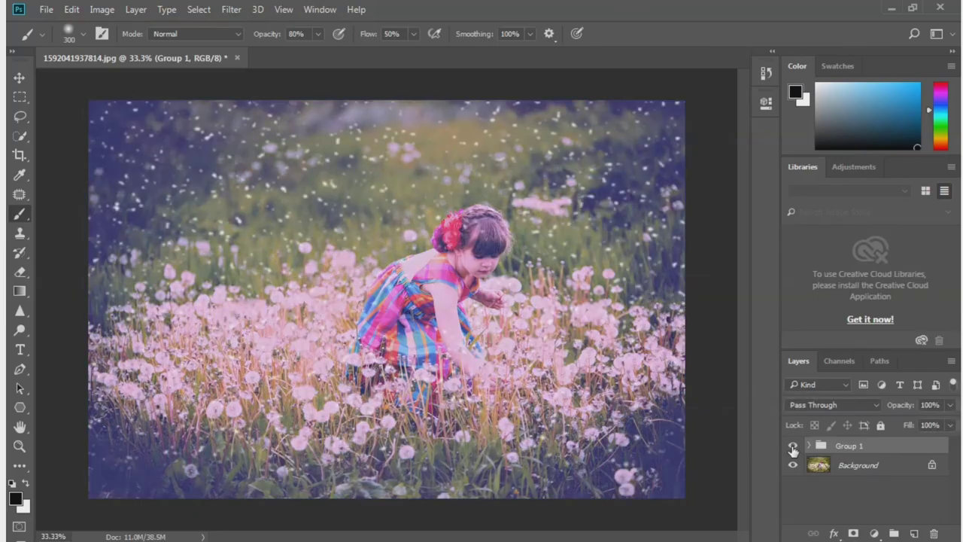